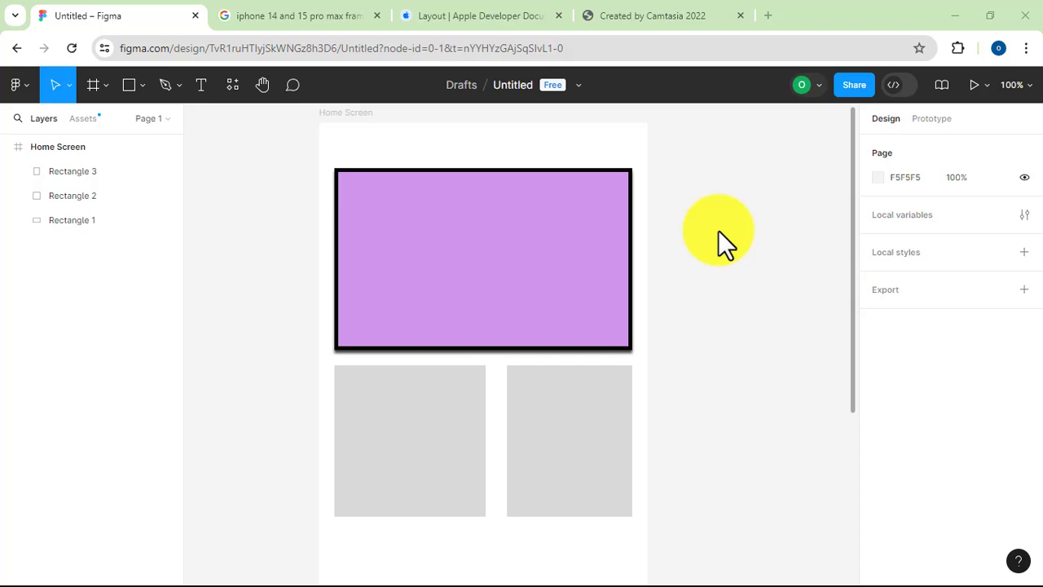
Delete the purple rectangle and the two grey rectangles from the Home Screen frame
click(620, 225)
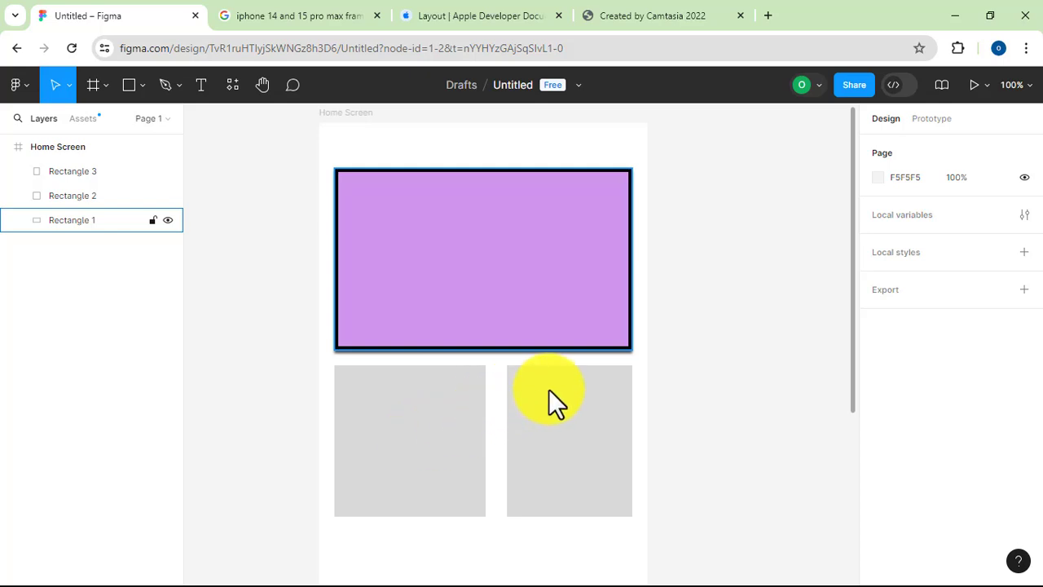
key(Tab)
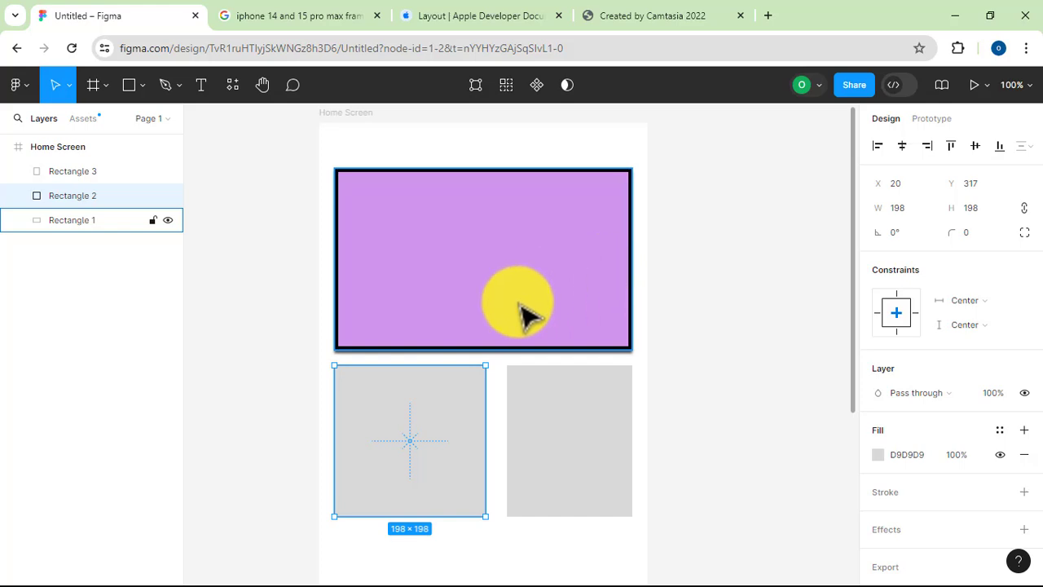
click(522, 308)
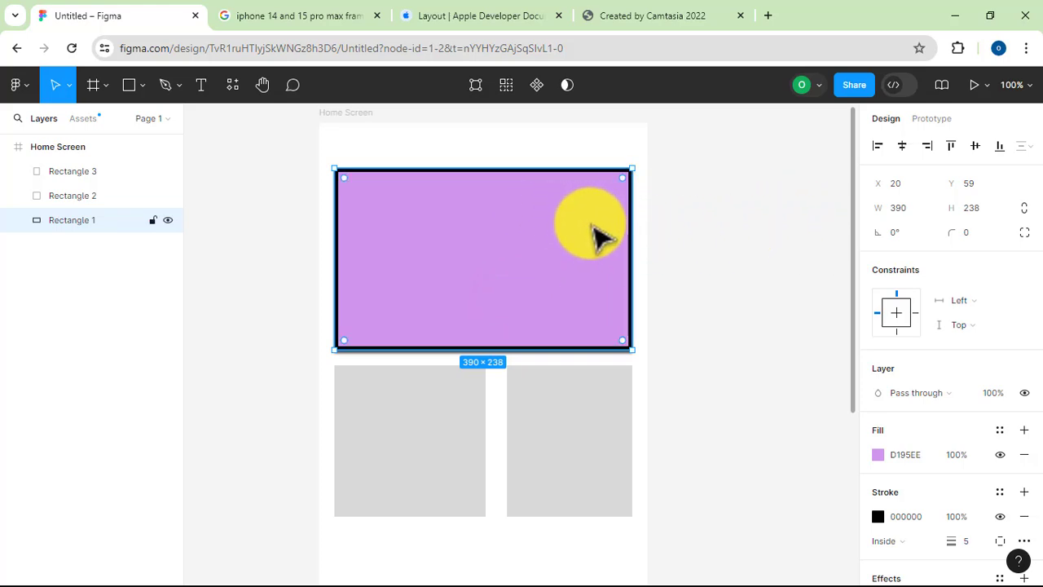
key(Delete)
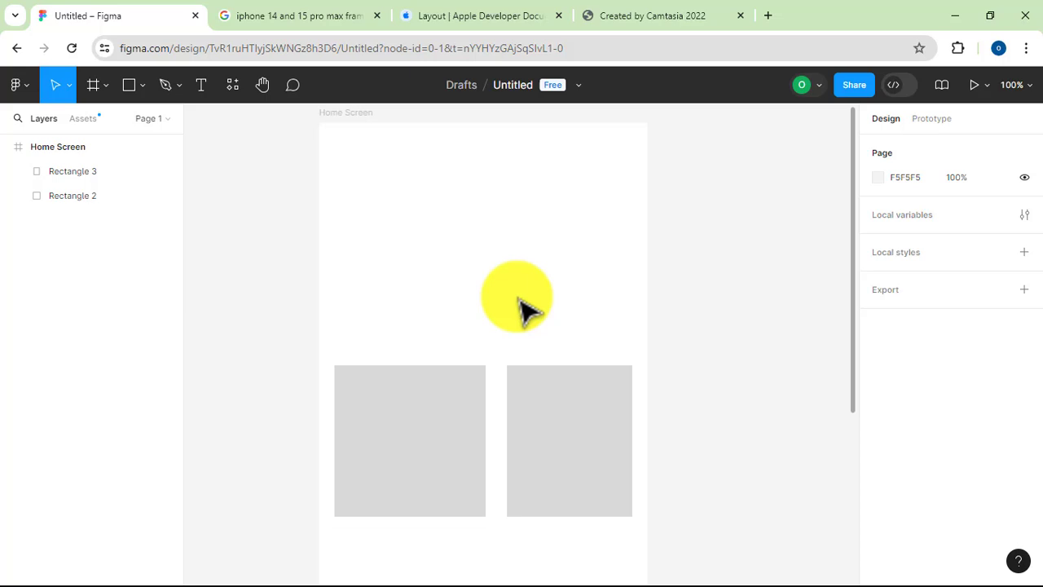
click(412, 310)
drag(537, 450, 597, 477)
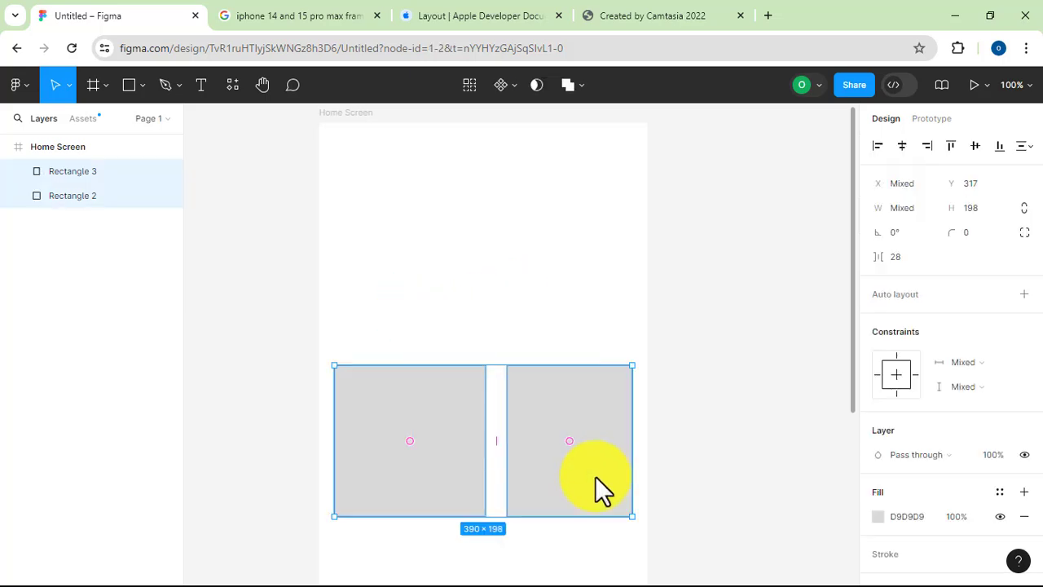
key(Delete)
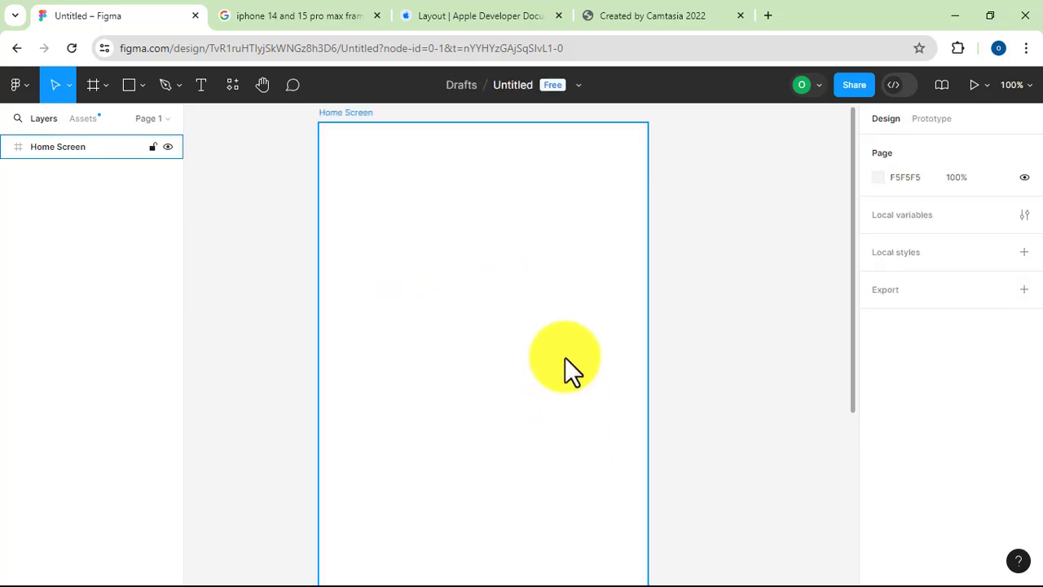
click(403, 152)
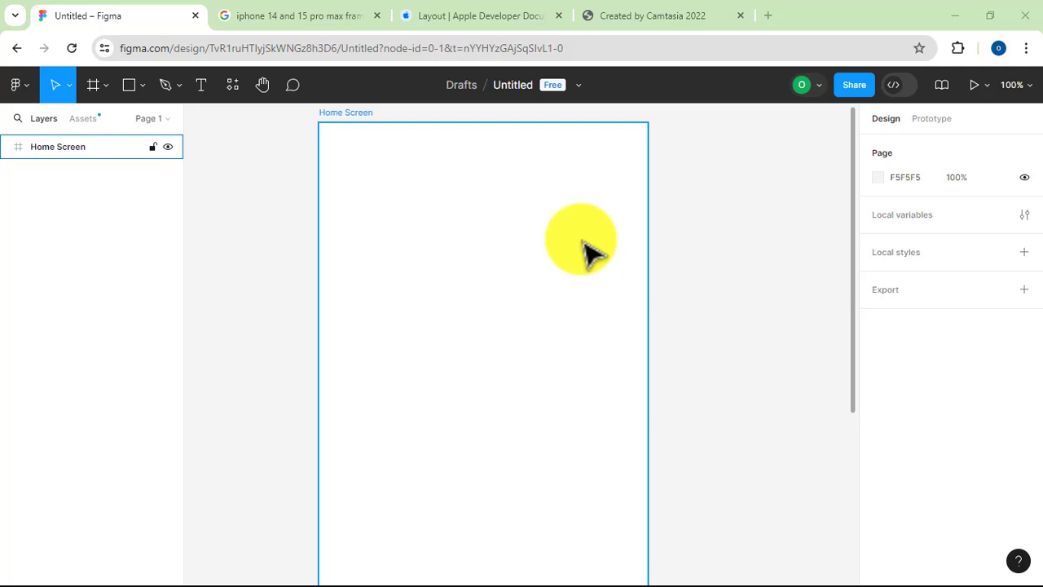
click(656, 257)
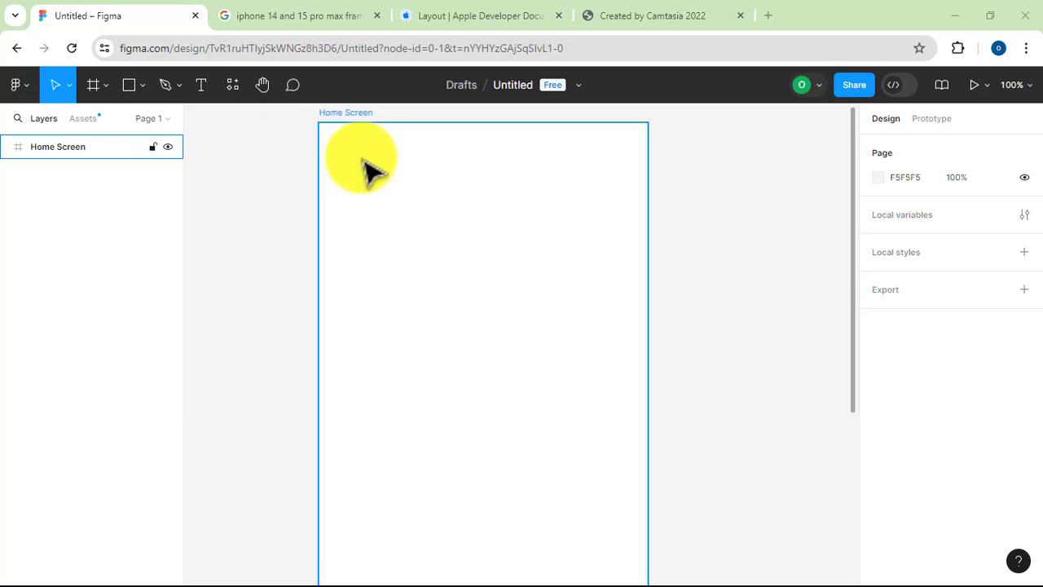
Add a text layer reading "Hello World..." in the upper part of the Home Screen frame
click(203, 85)
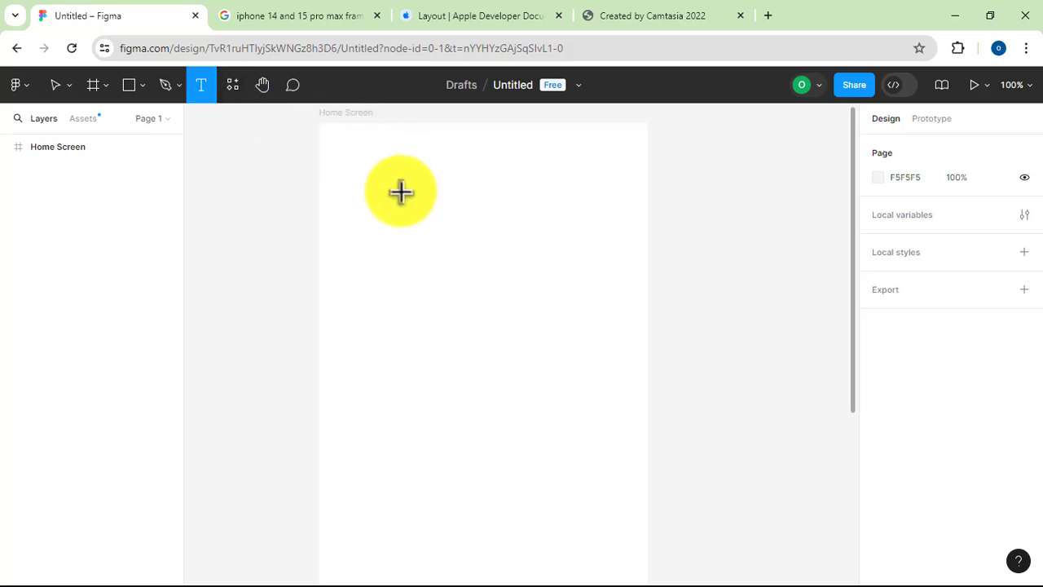
click(398, 190)
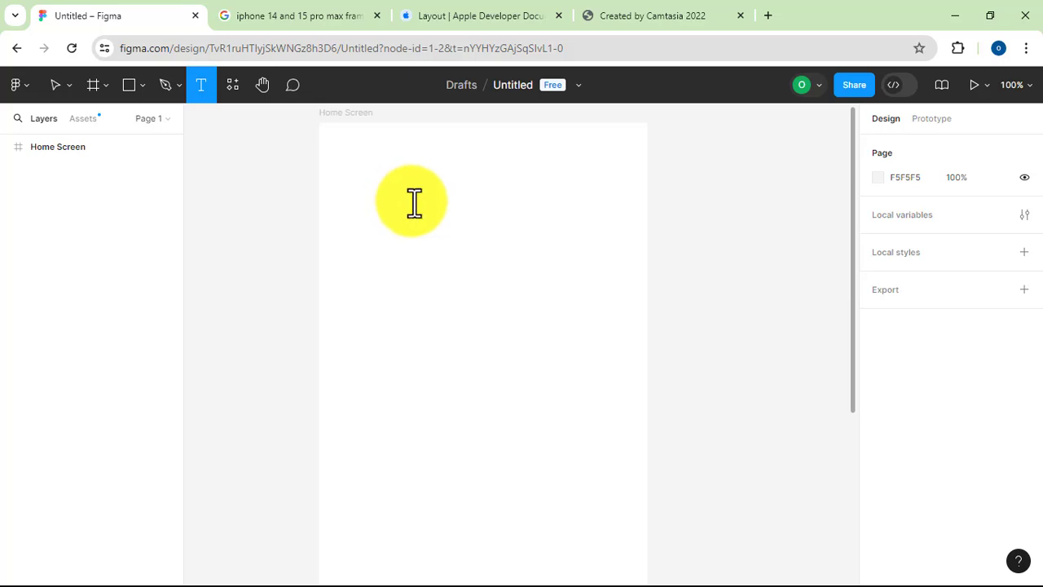
click(414, 203)
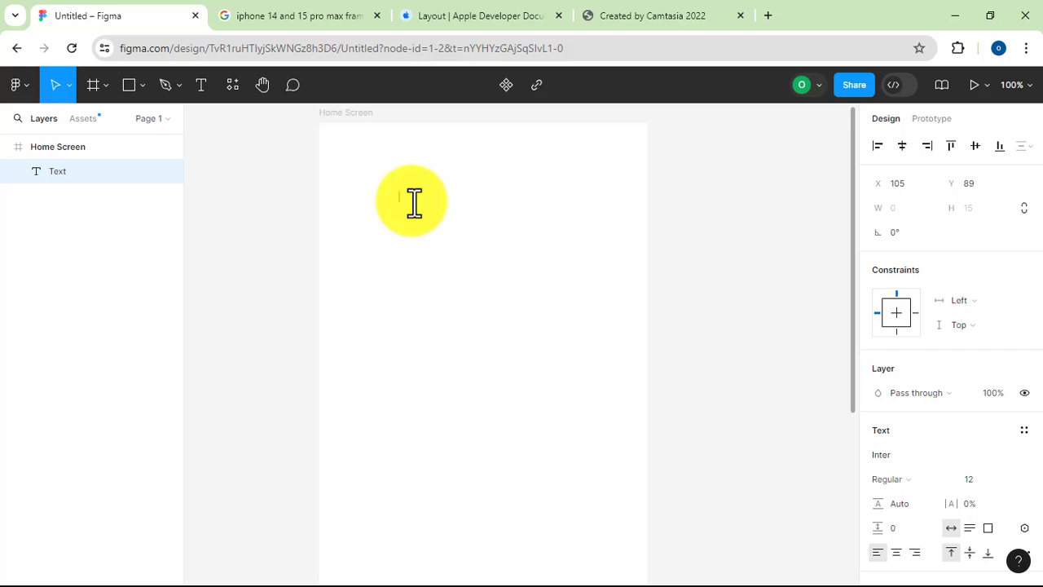
text(Hello World...)
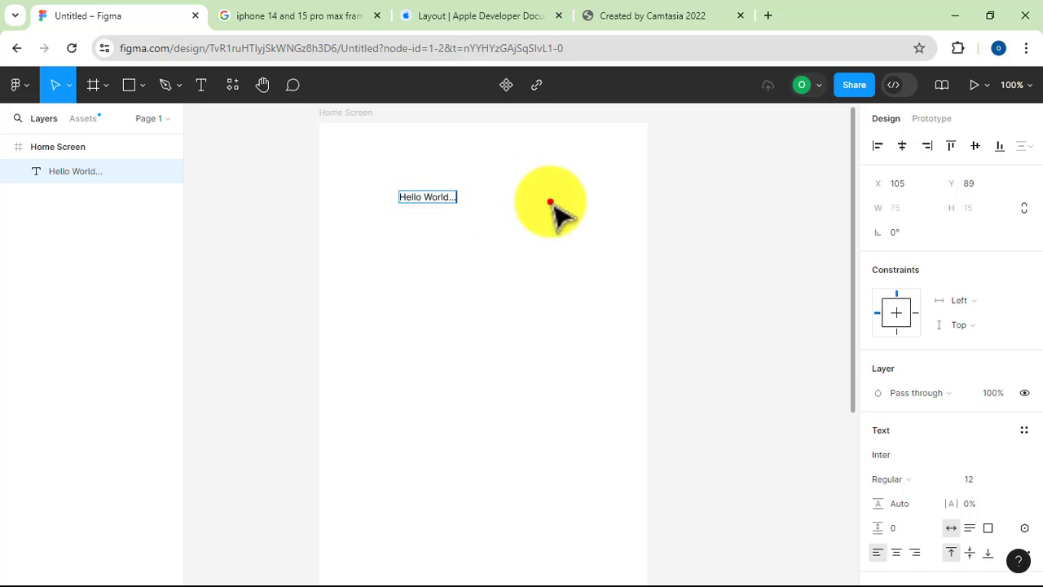
click(550, 203)
click(630, 218)
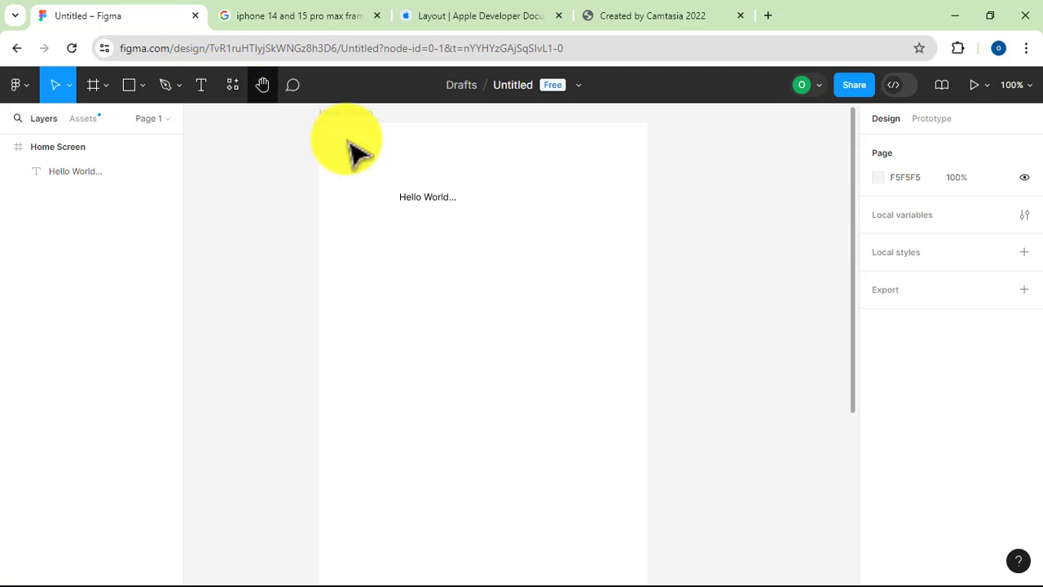
Duplicate the "Hello World..." text four times, placing the copies in a left-aligned column beneath the original
click(444, 206)
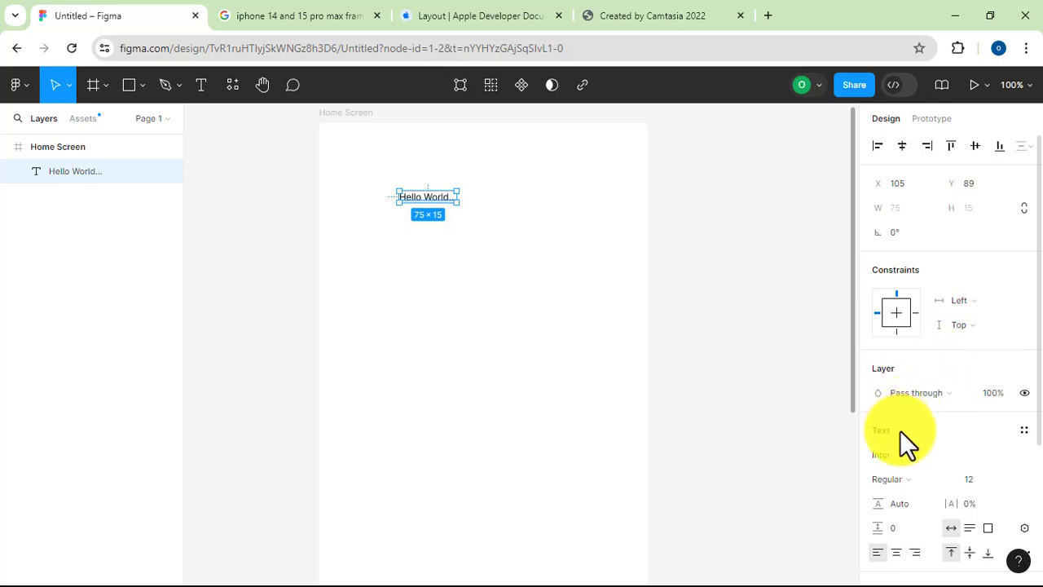
scroll(909, 436, down, 3)
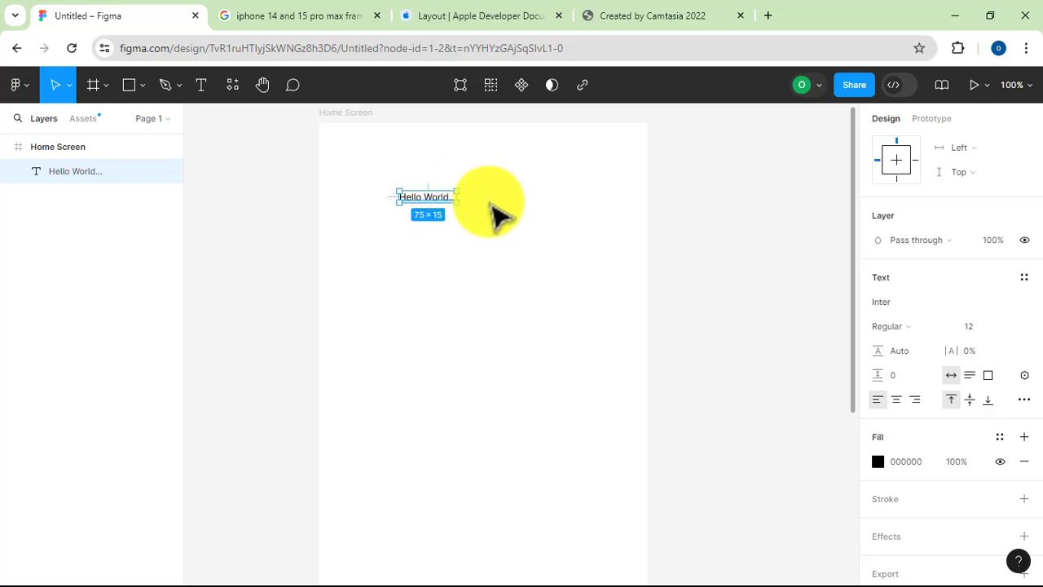
click(421, 196)
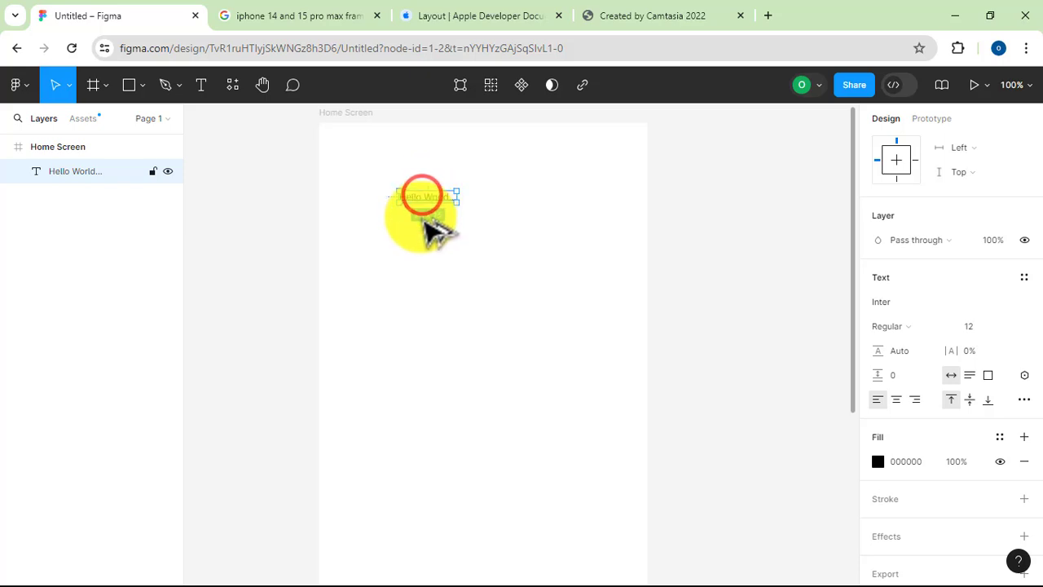
drag(422, 217, 419, 233)
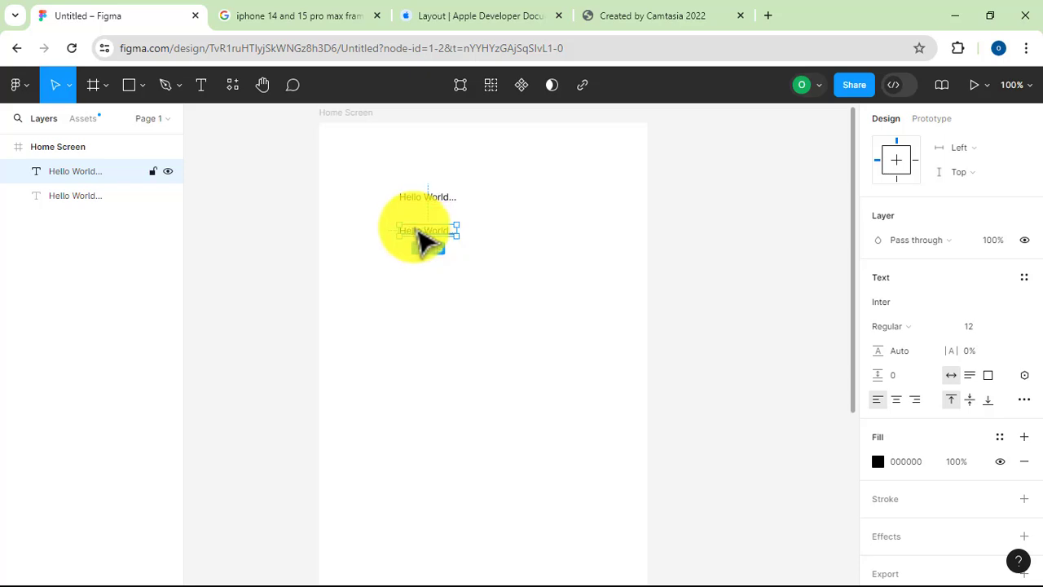
click(416, 229)
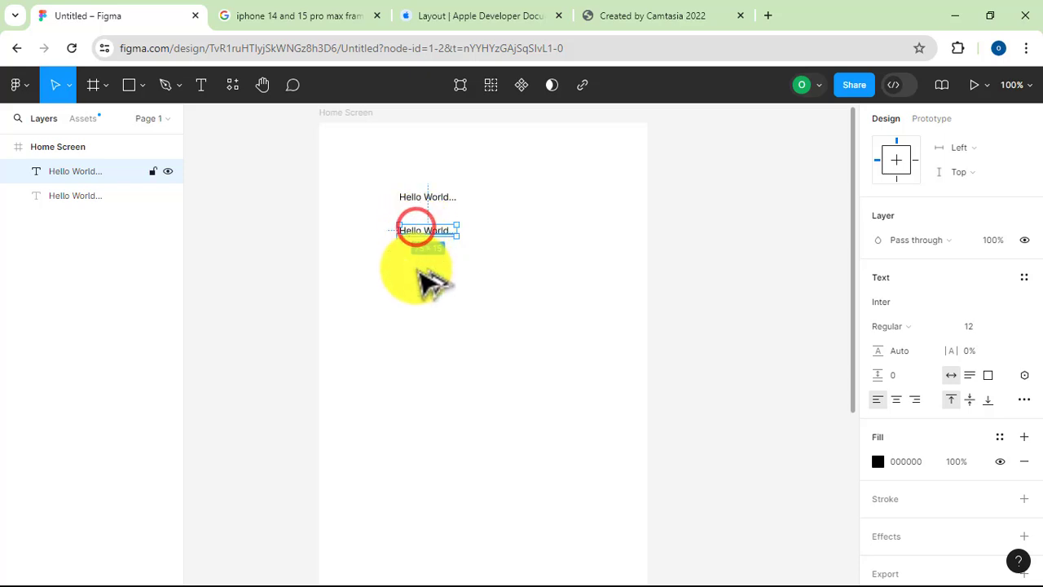
drag(417, 269, 424, 372)
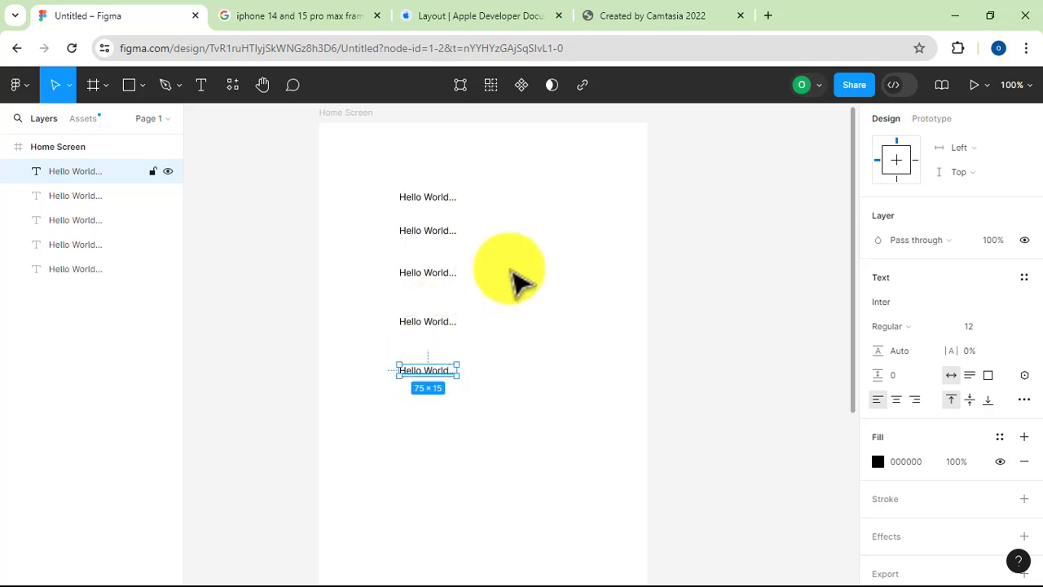
click(540, 244)
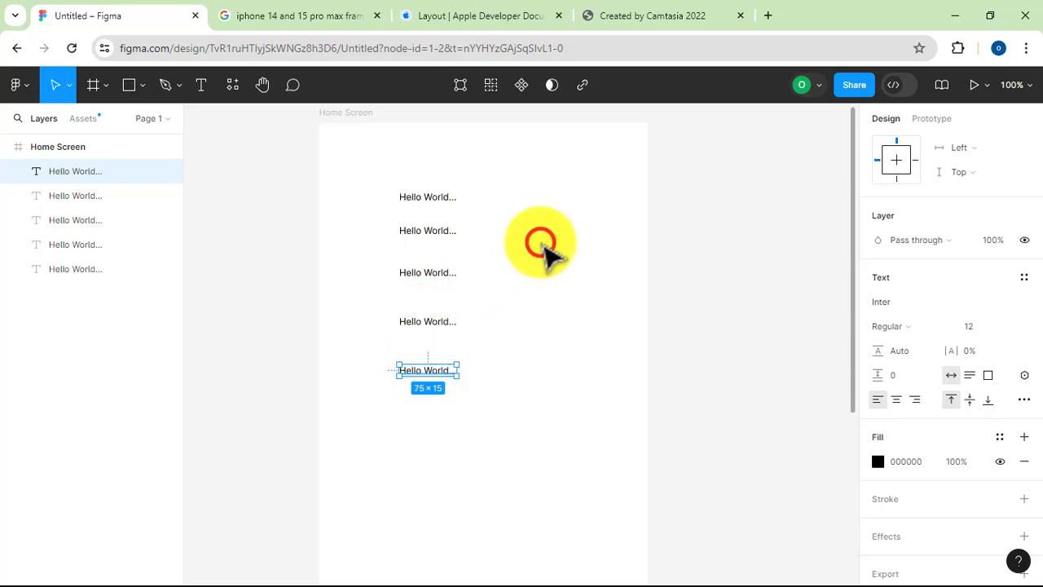
click(414, 151)
drag(439, 382, 443, 392)
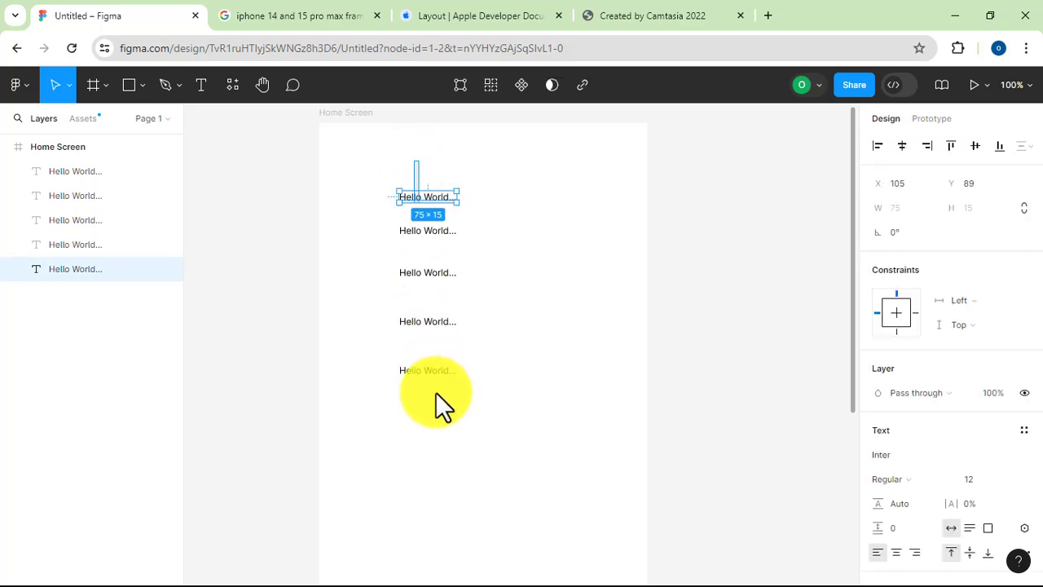
drag(435, 392, 436, 392)
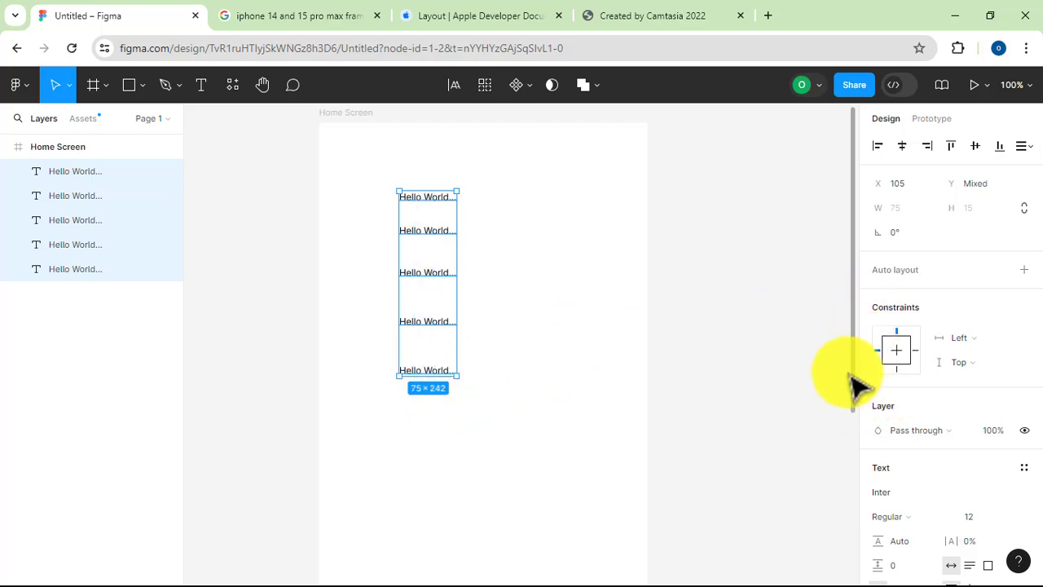
click(570, 386)
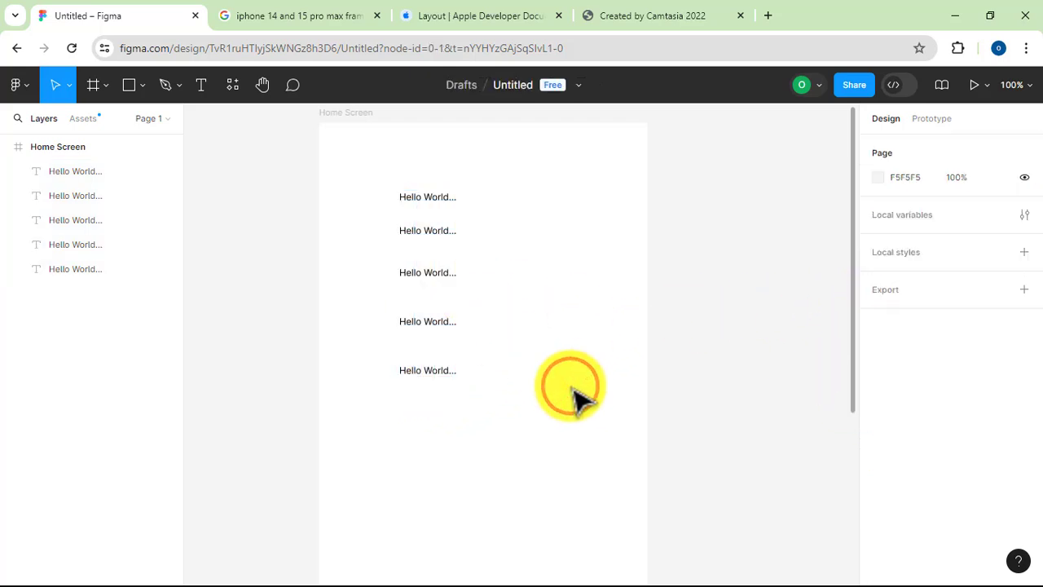
Examine the font weight and italic style options available for the topmost "Hello World..." text
click(410, 195)
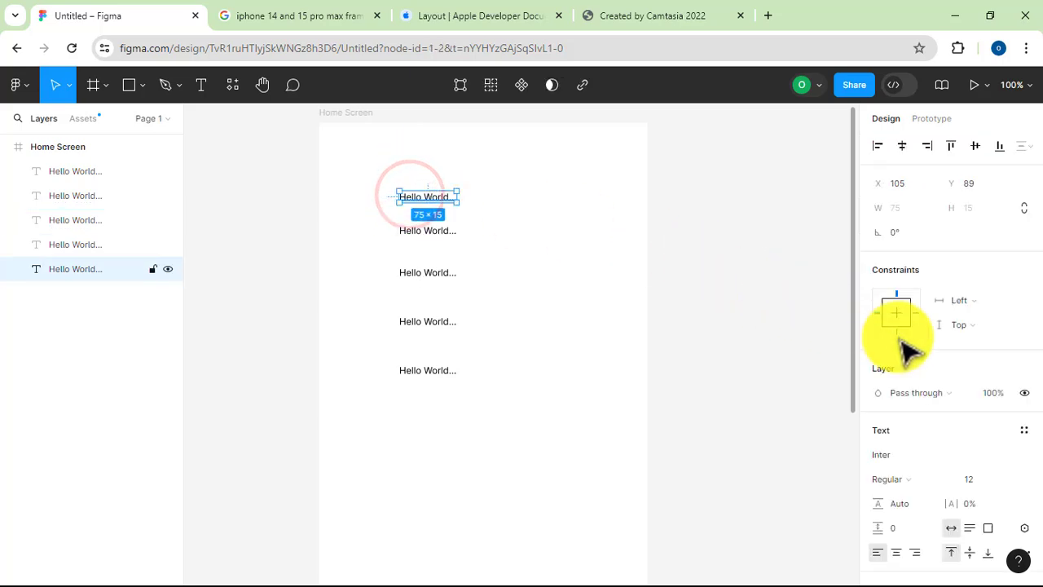
click(905, 480)
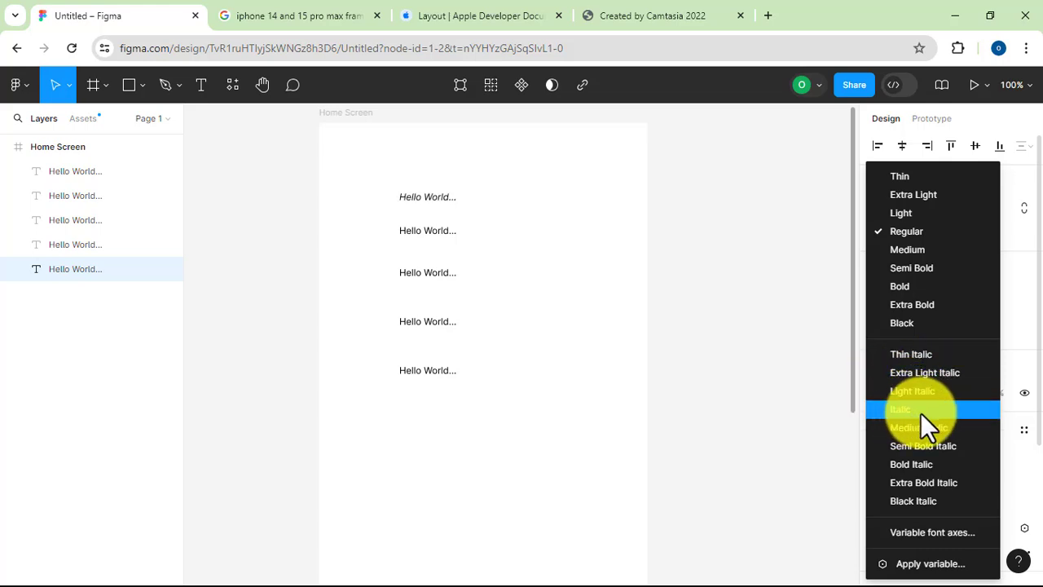
click(811, 289)
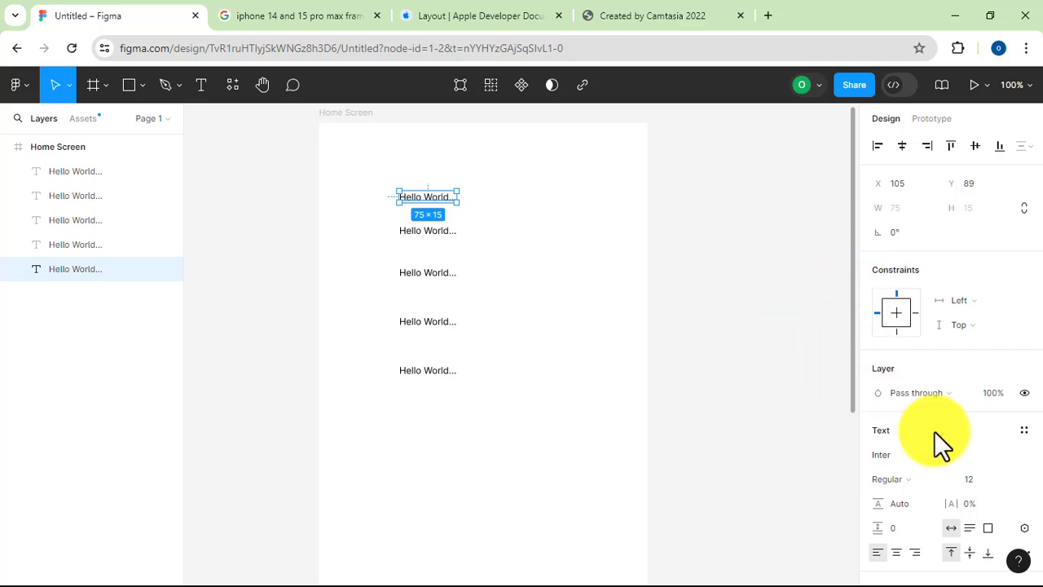
click(905, 476)
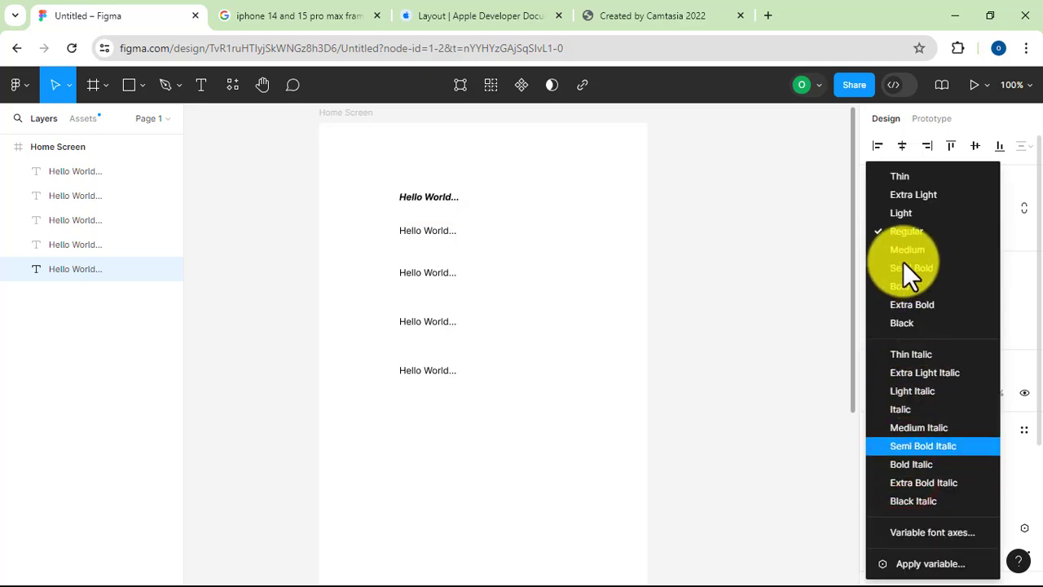
click(797, 378)
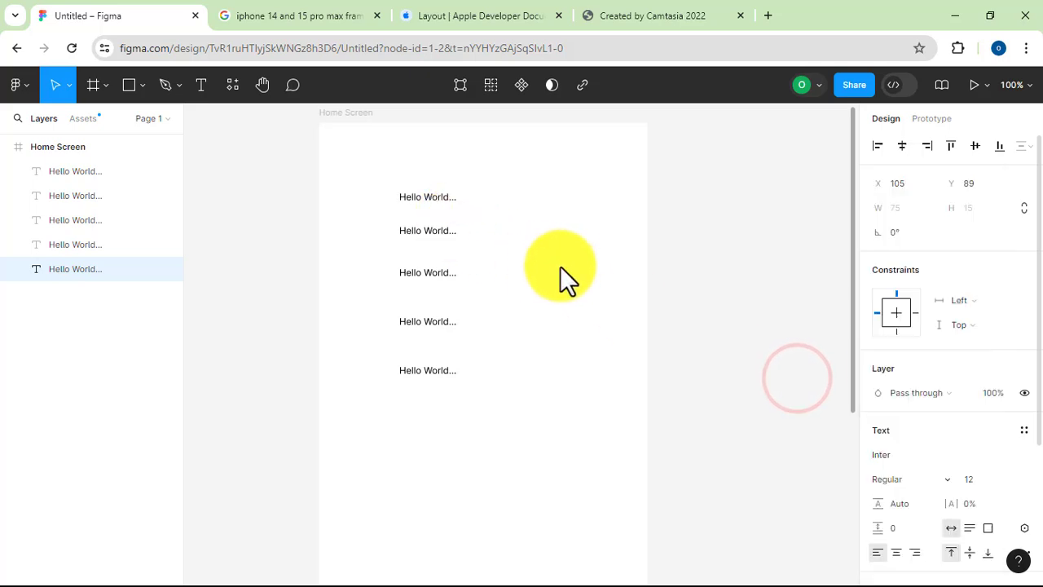
Set the topmost "Hello World..." text to the Irish Grover font at size 24
click(432, 200)
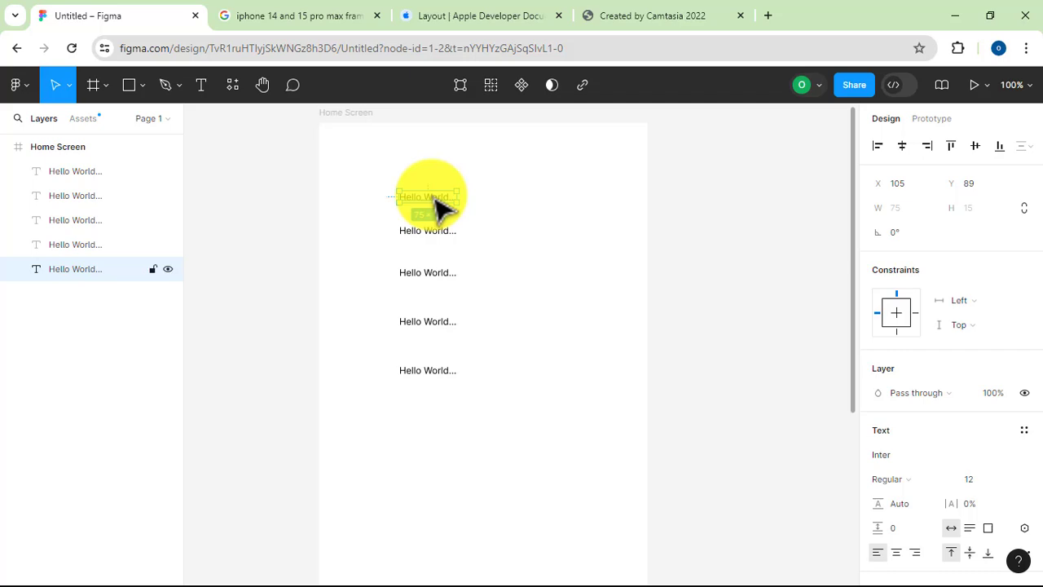
click(900, 455)
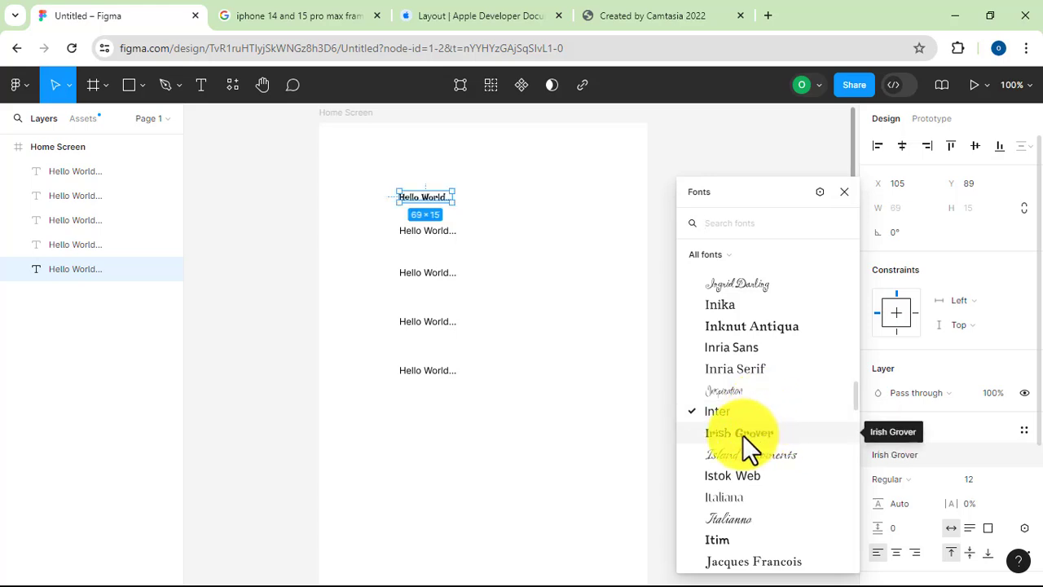
click(748, 432)
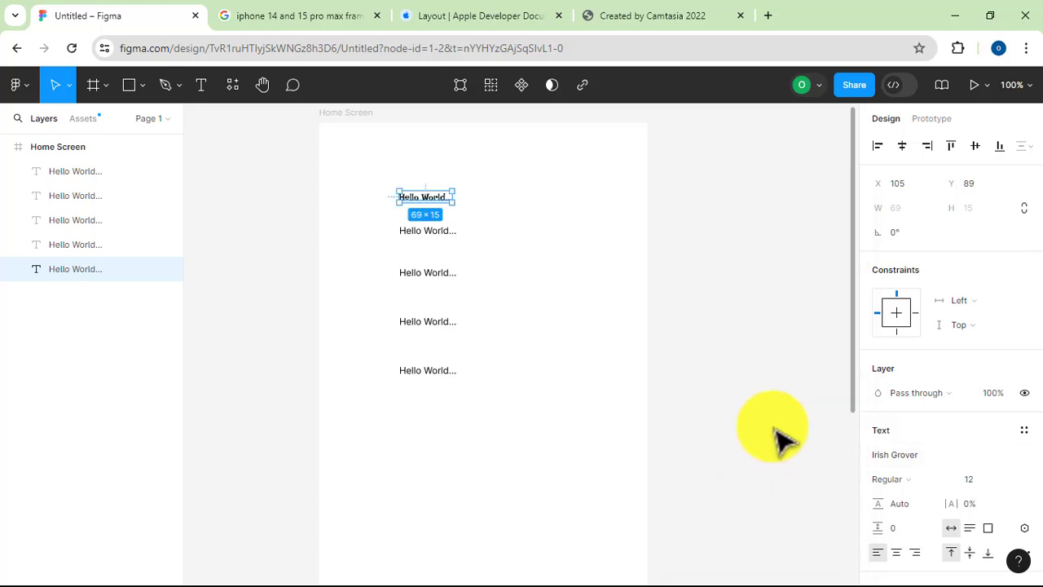
click(1012, 481)
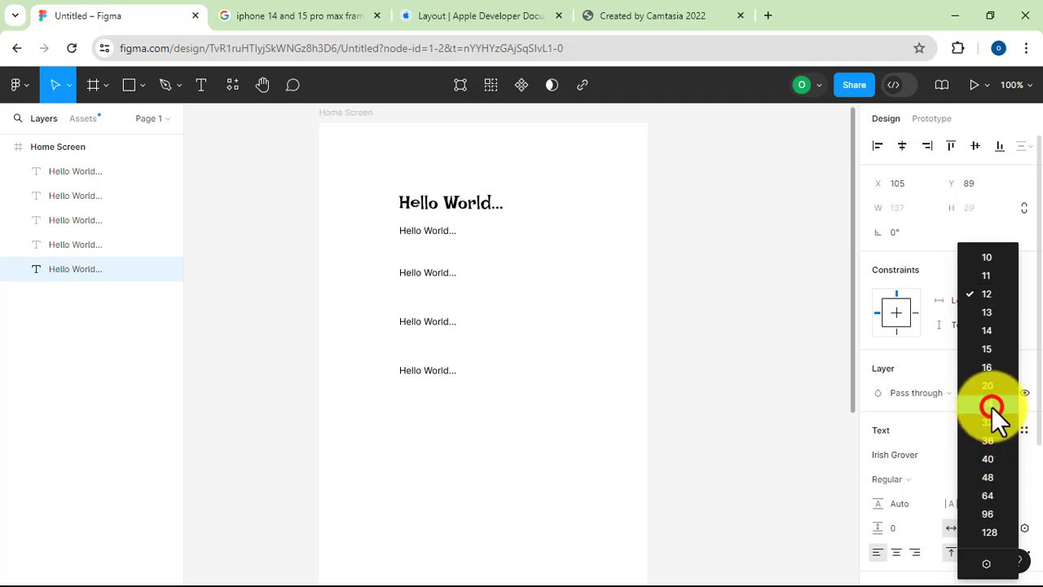
click(992, 407)
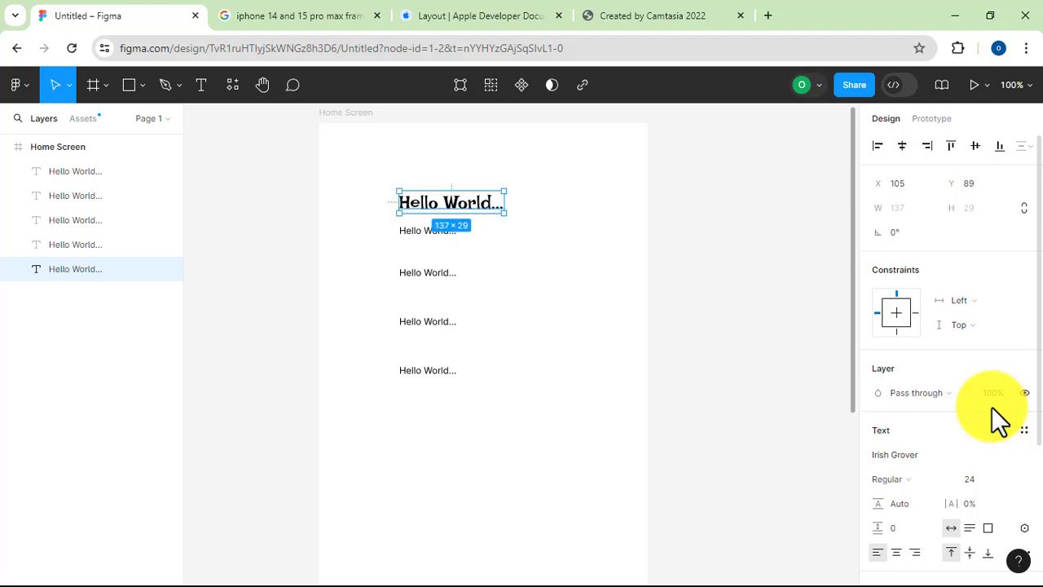
key(ctrl+equal)
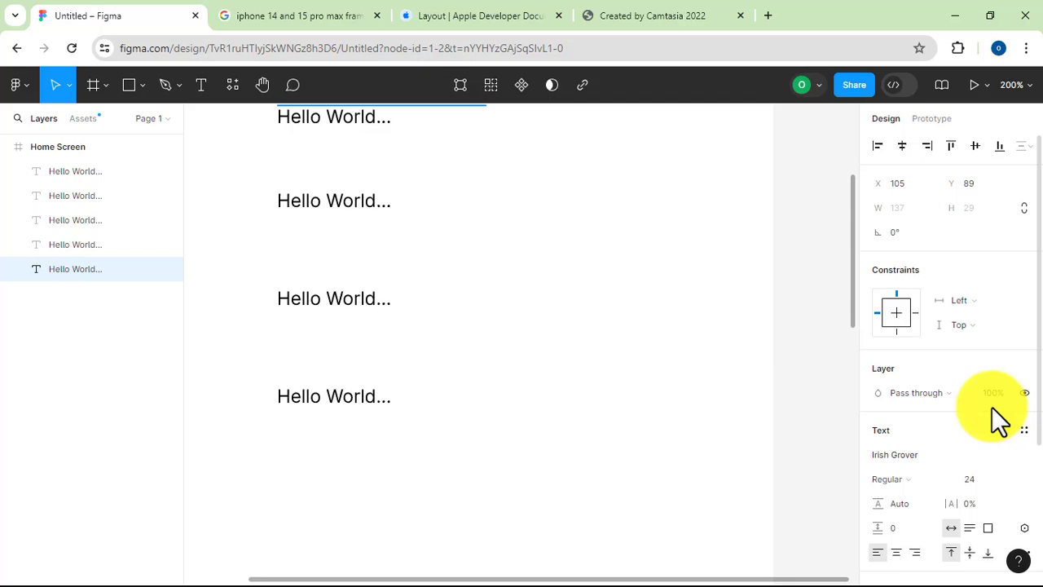
scroll(762, 403, up, 2)
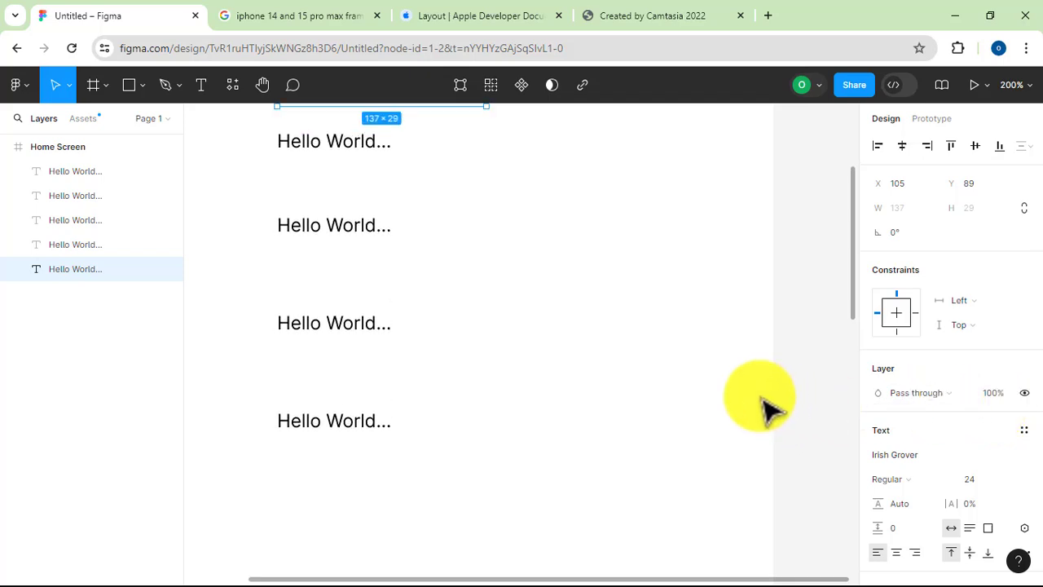
Check the font styles available for the topmost "Hello World..." text in Irish Grover
scroll(762, 404, up, 2)
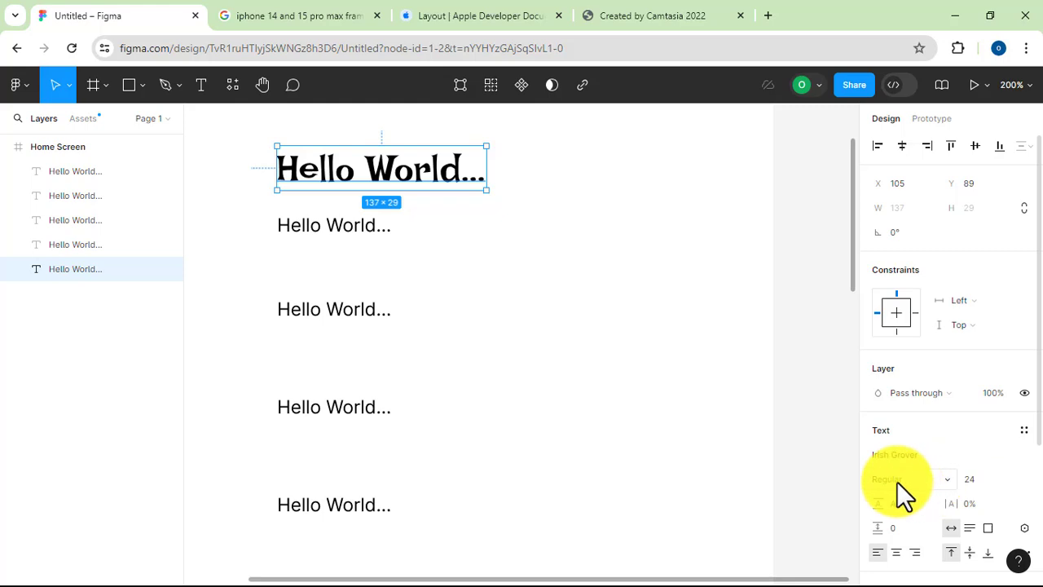
click(946, 480)
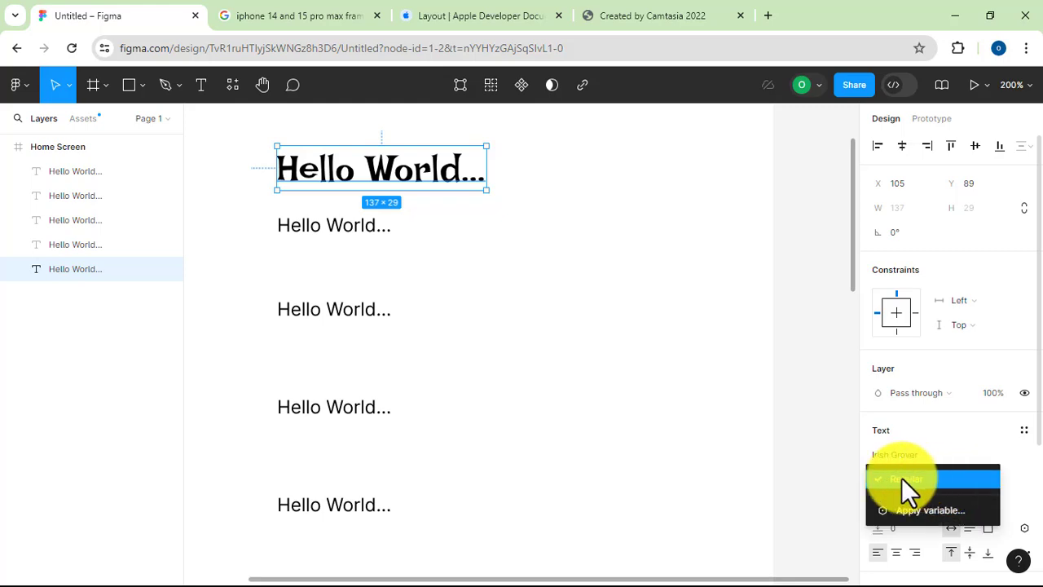
click(844, 478)
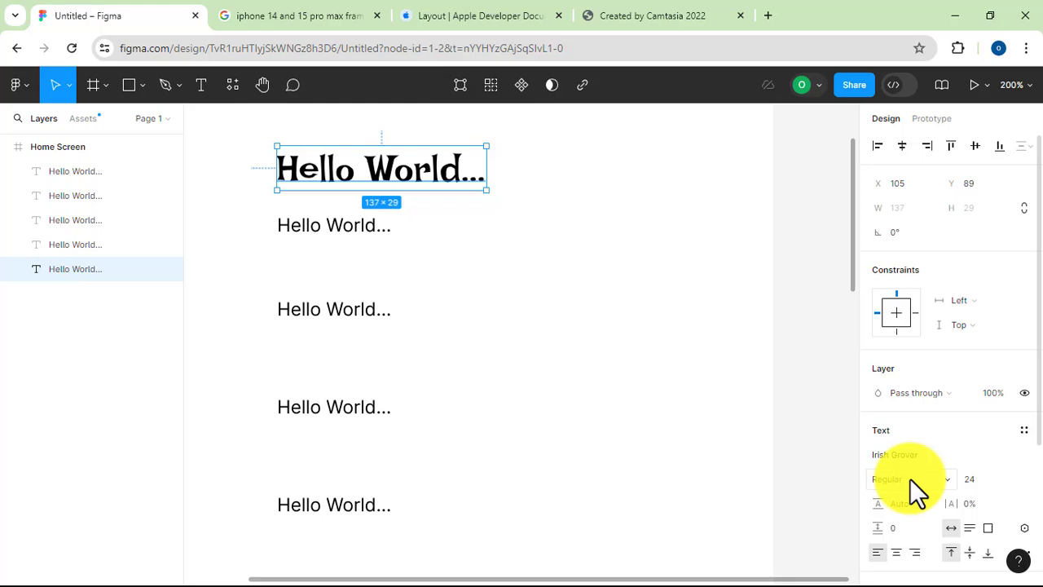
Set the second "Hello World..." text to the Extra Bold weight, keeping the Inter font
click(315, 230)
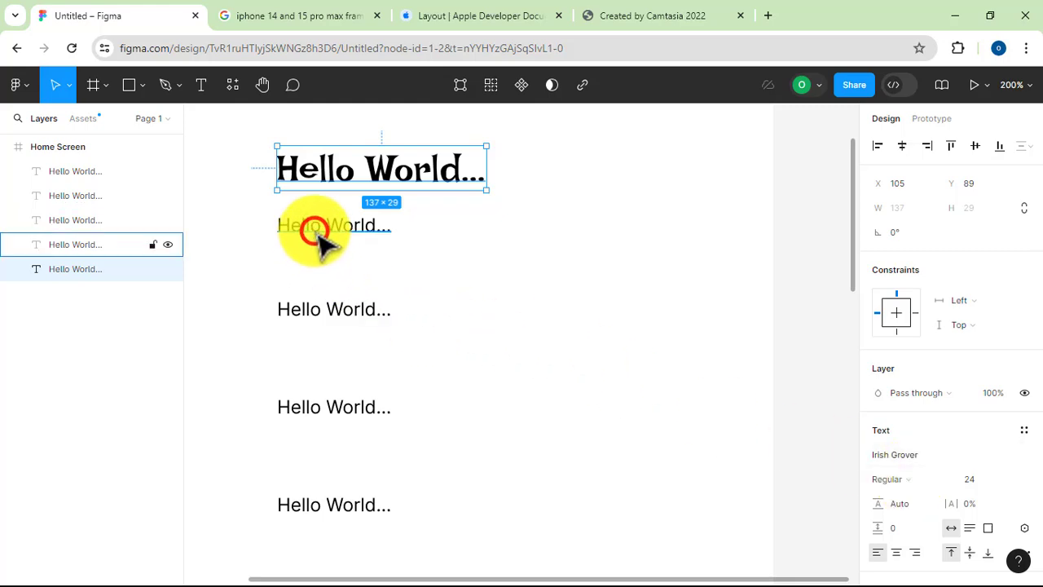
click(894, 456)
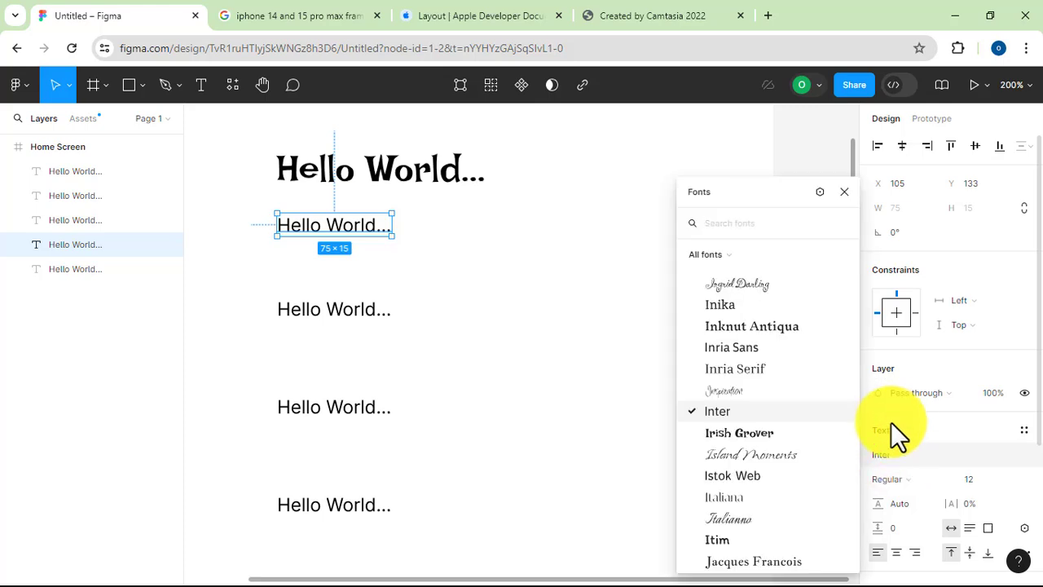
click(958, 424)
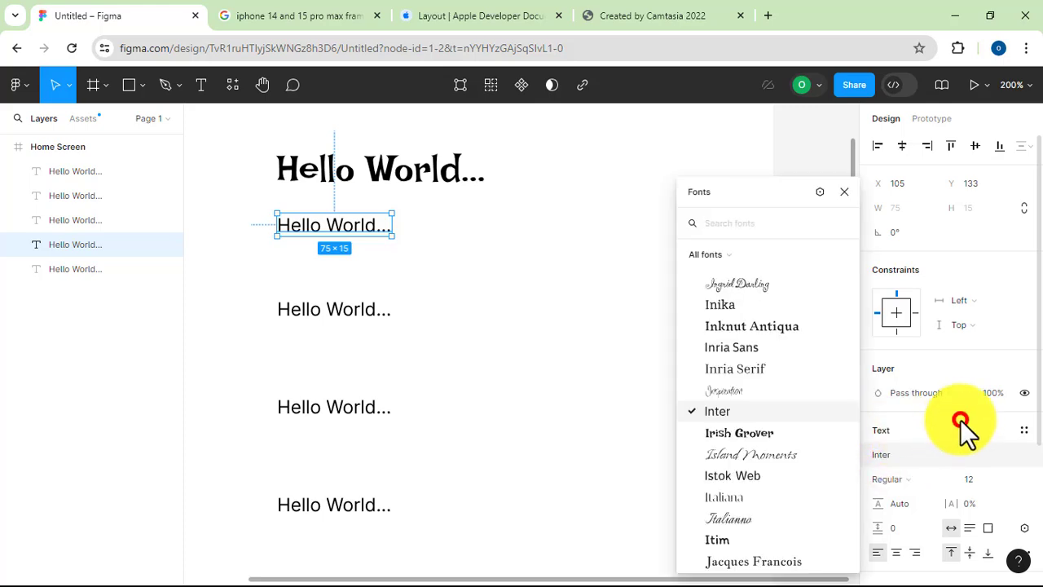
click(905, 481)
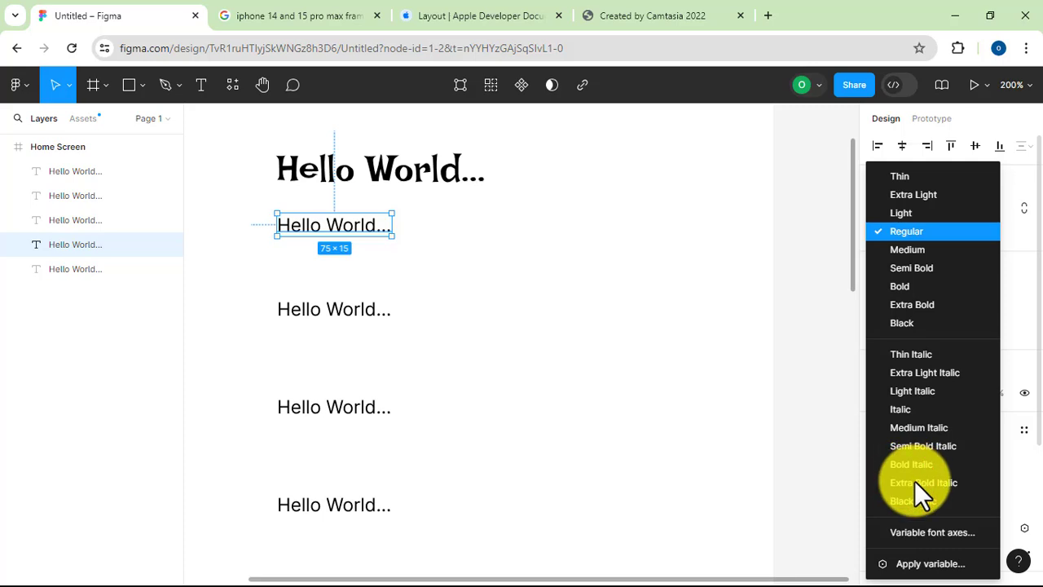
click(908, 302)
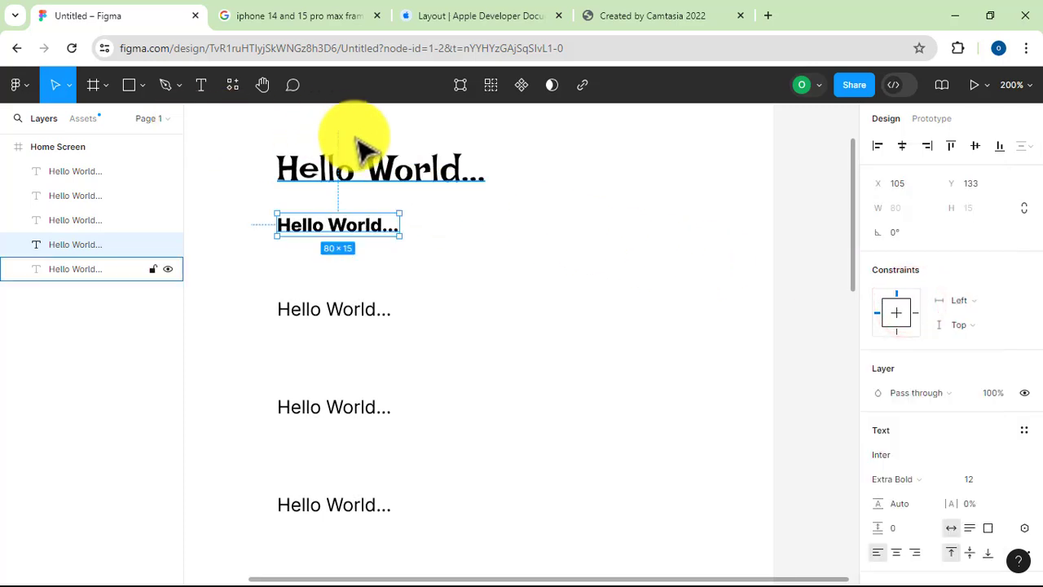
Compare the font styles offered for the topmost "Hello World..." text with those for the second one
click(398, 172)
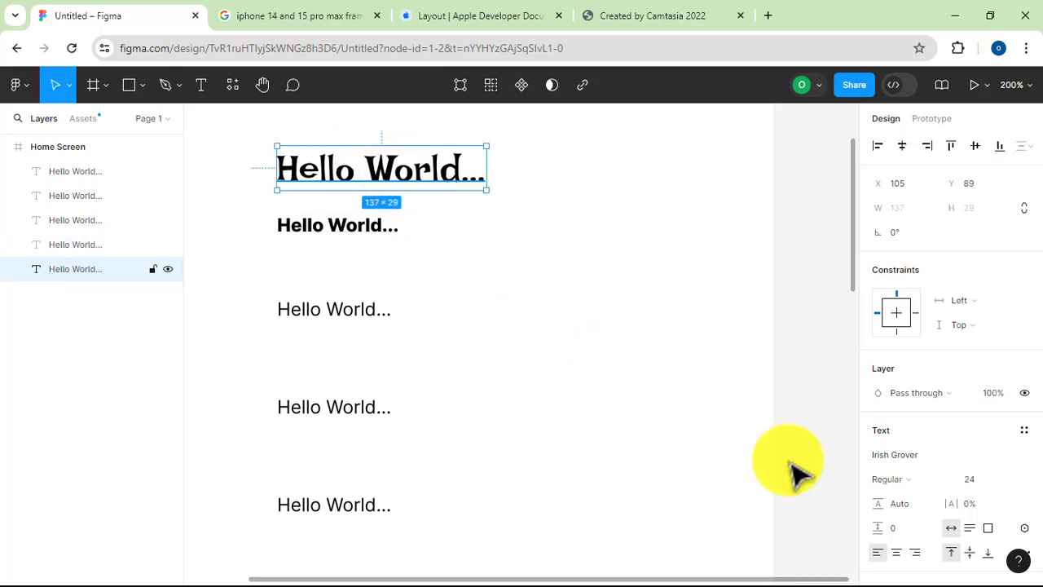
click(906, 479)
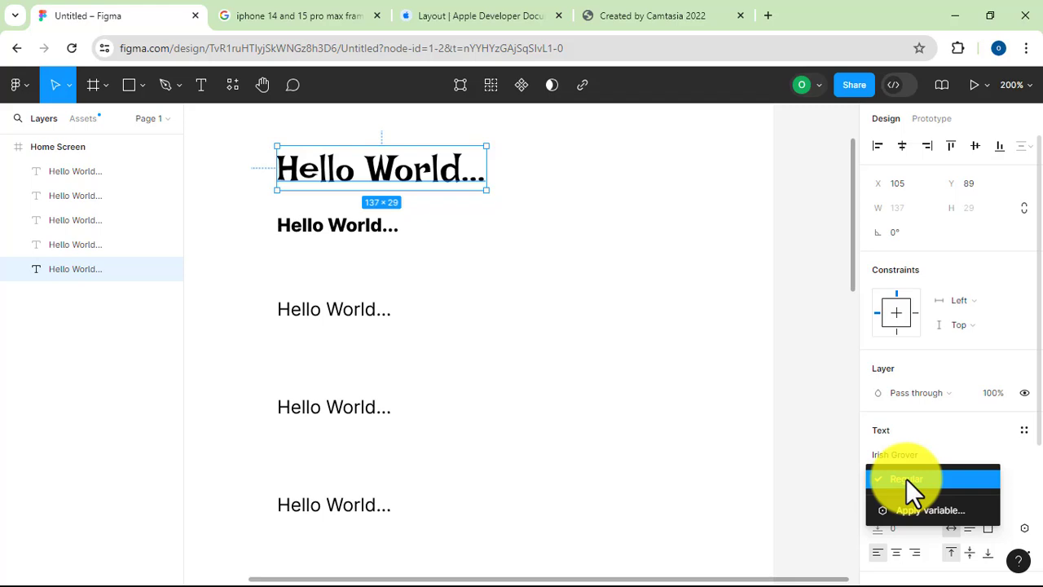
click(632, 403)
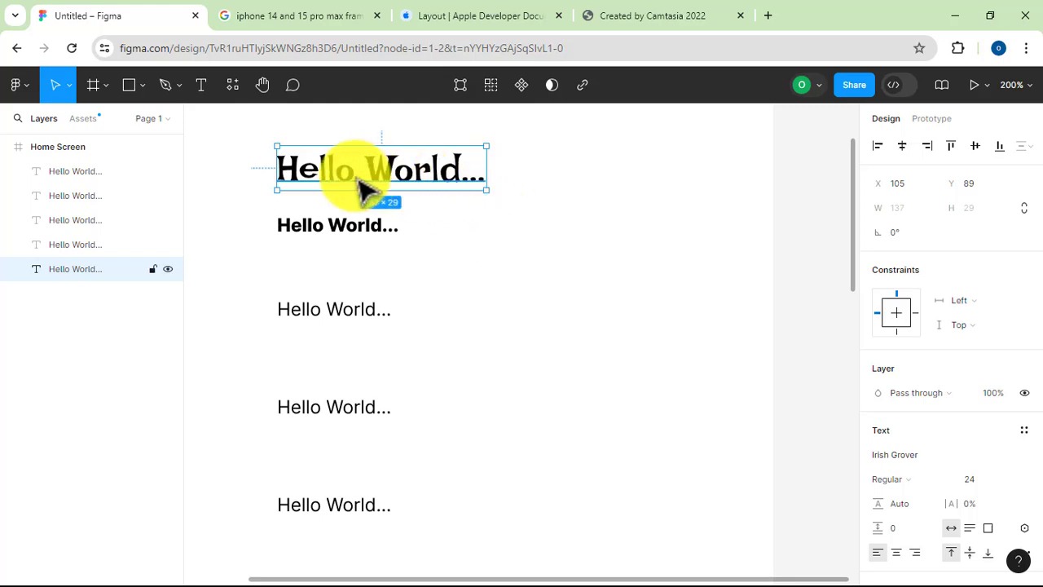
click(327, 227)
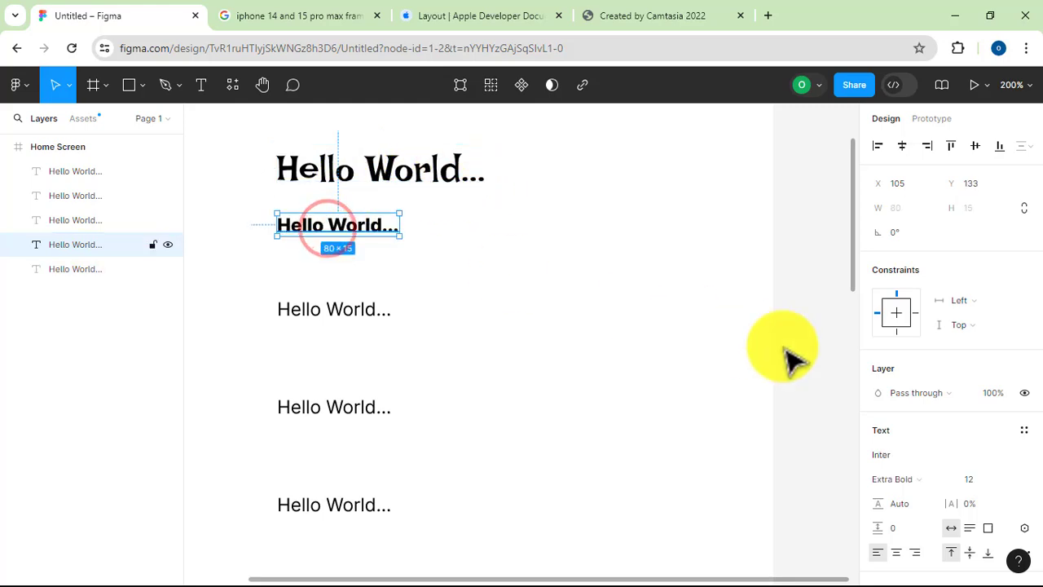
click(929, 480)
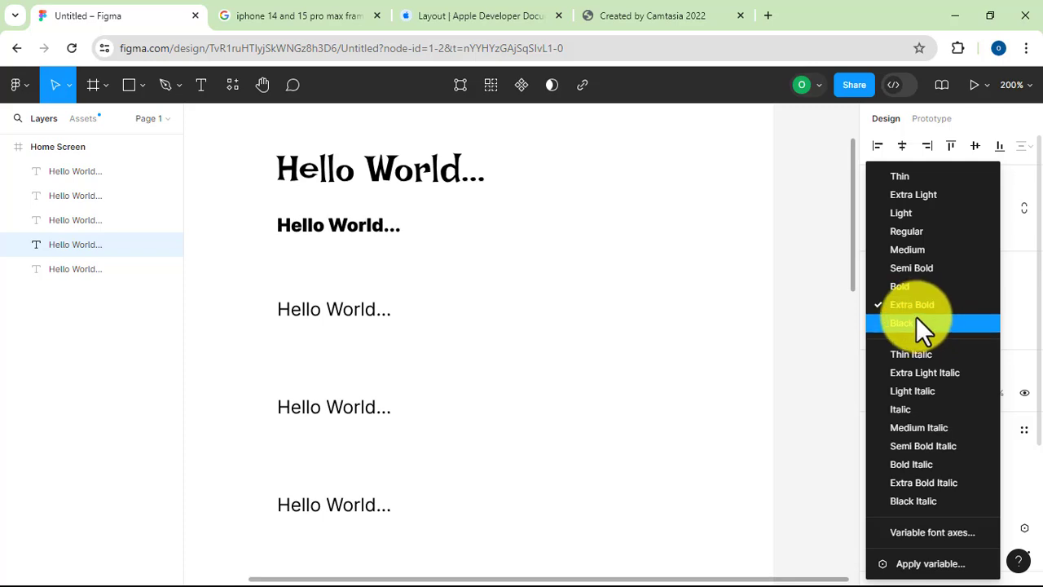
click(725, 345)
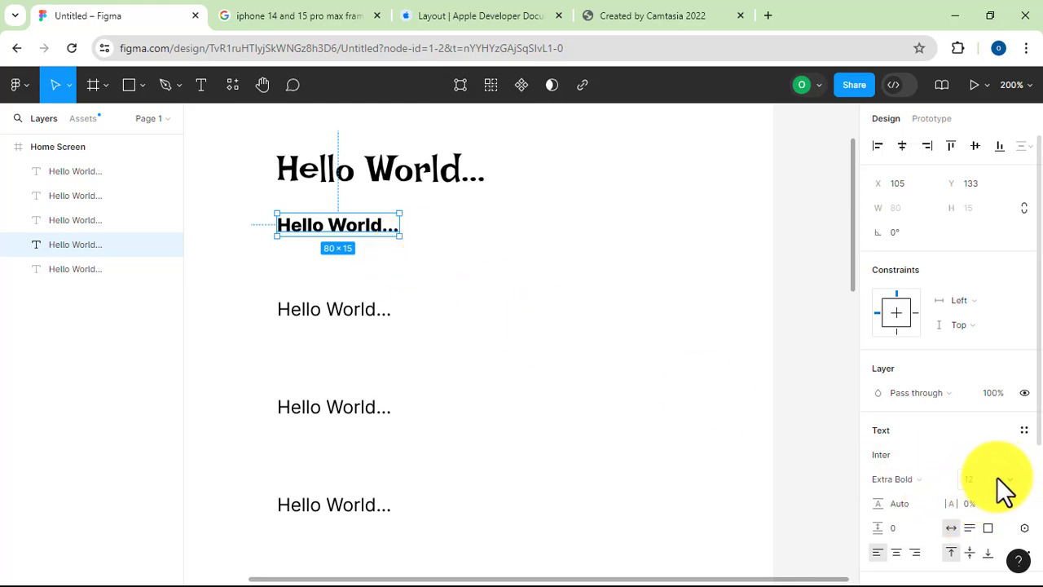
Set the font size of the second "Hello World..." text to 20
click(973, 480)
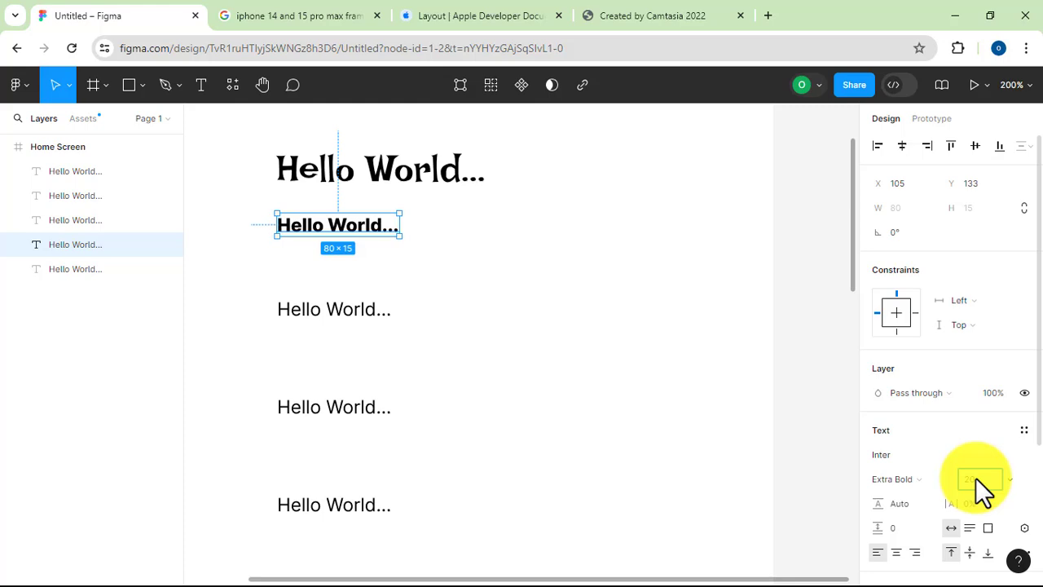
text(20)
key(Return)
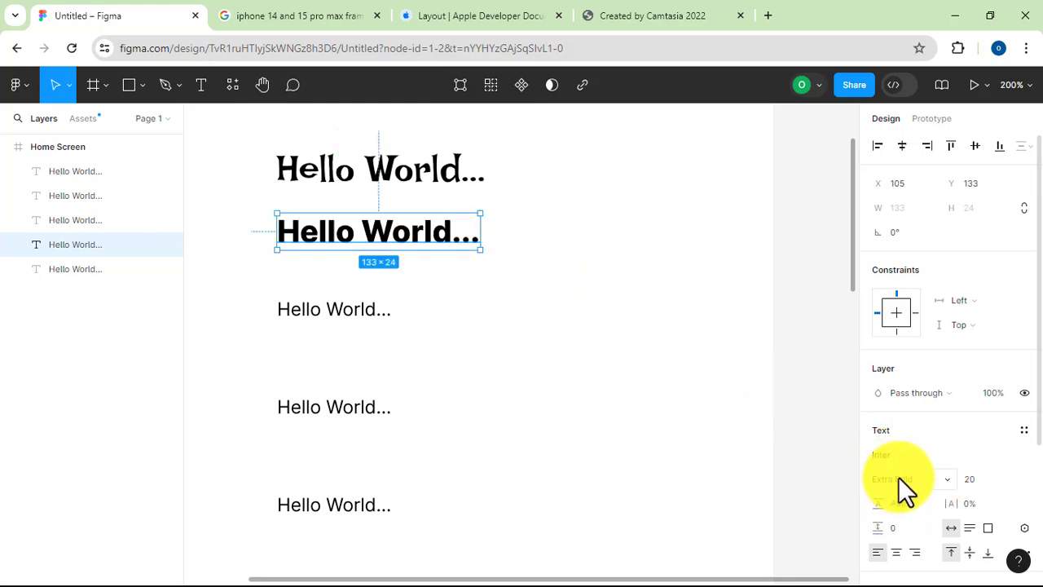
Set the third "Hello World..." text to the Istok Web font in Bold at size 20
click(324, 306)
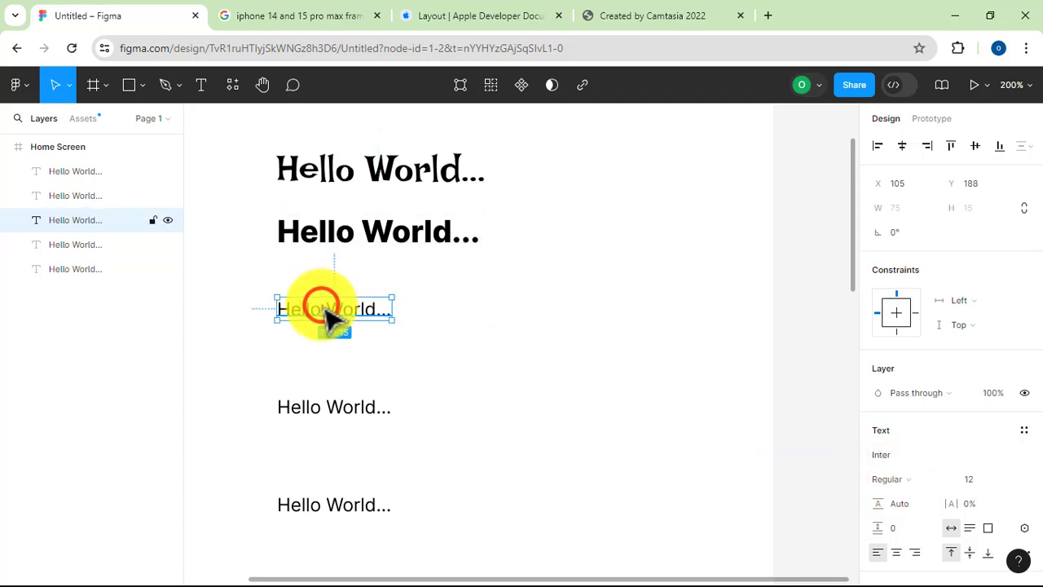
click(897, 454)
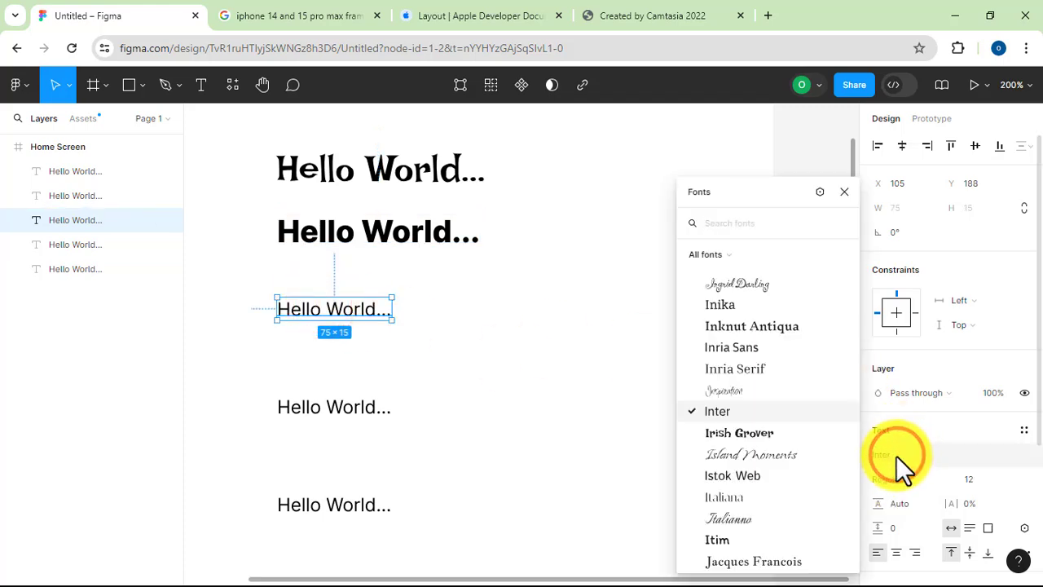
click(744, 476)
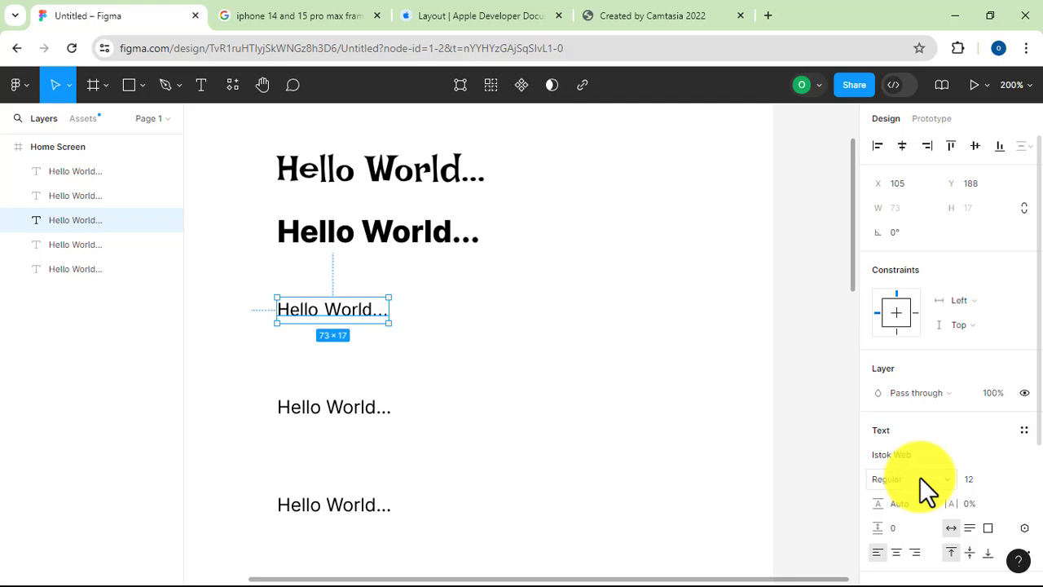
click(921, 478)
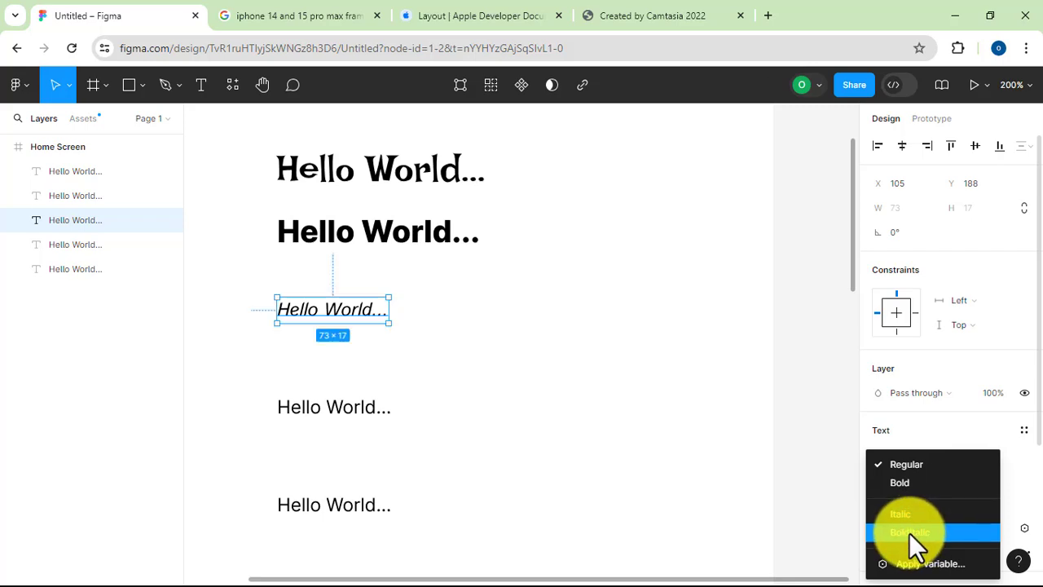
click(904, 481)
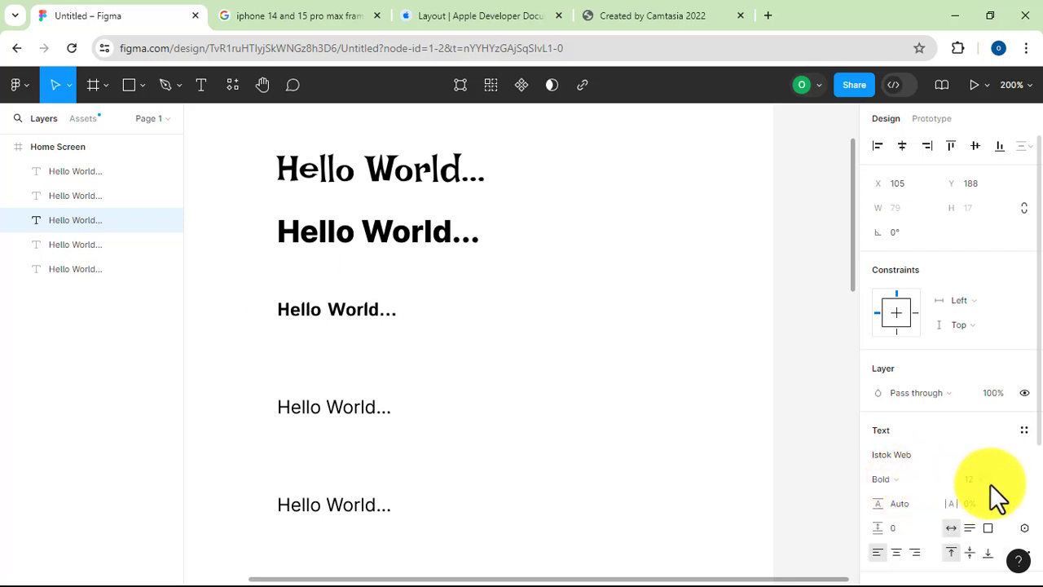
click(1009, 482)
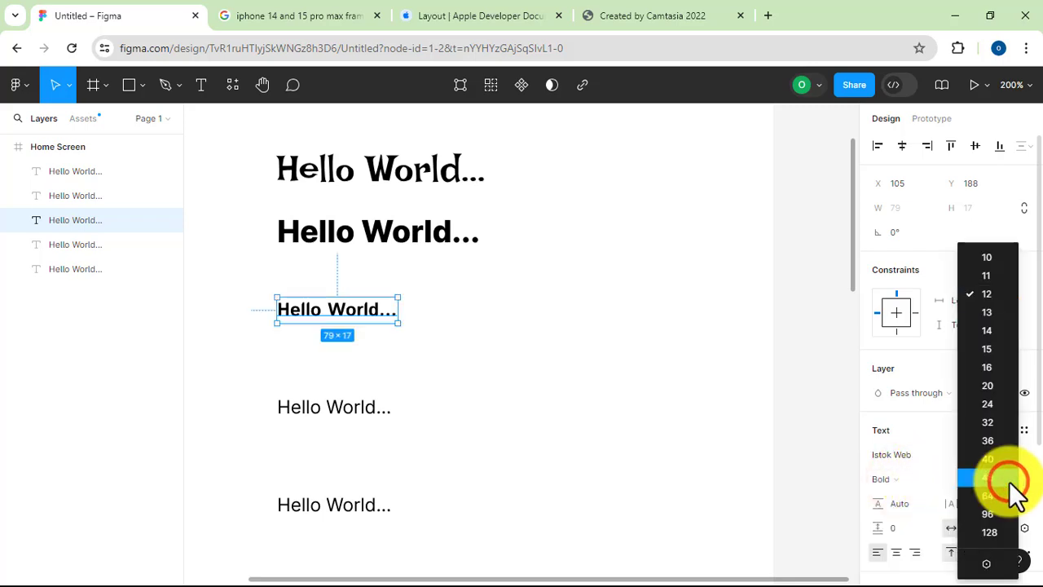
click(987, 386)
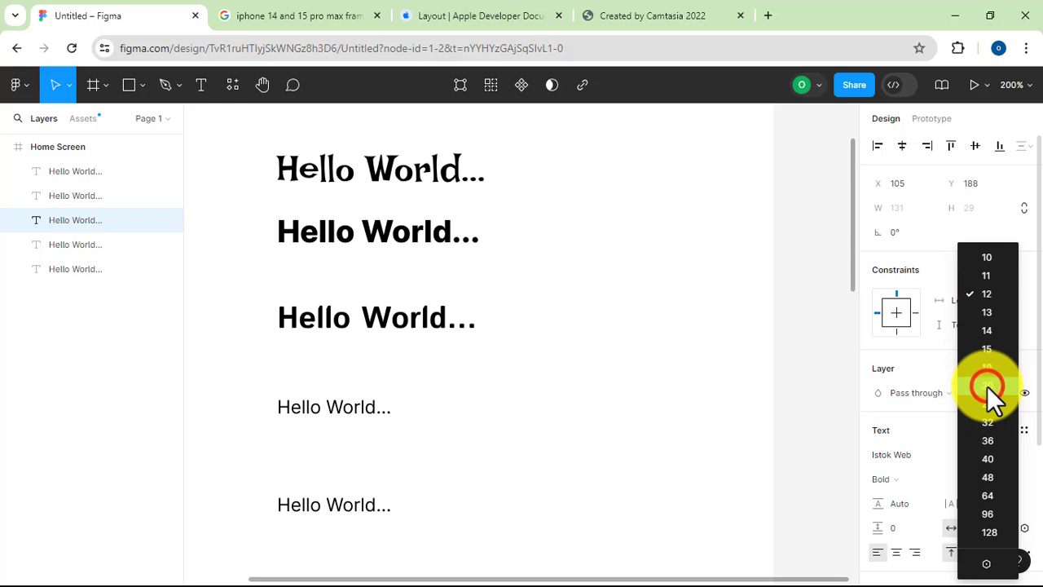
Set the fourth "Hello World..." text to Jacques Francois at size 20 and check its available font styles
click(322, 411)
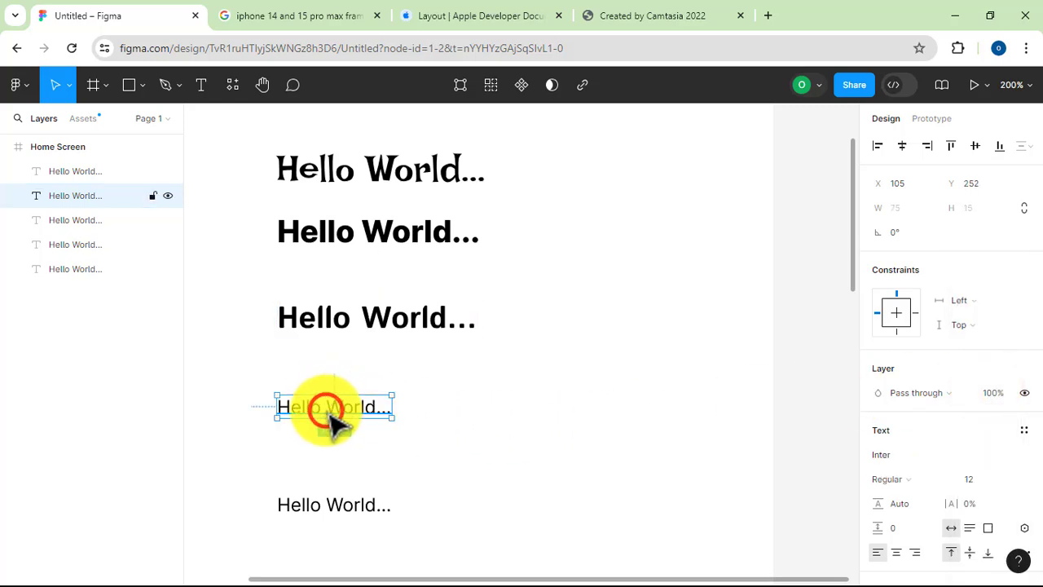
click(887, 456)
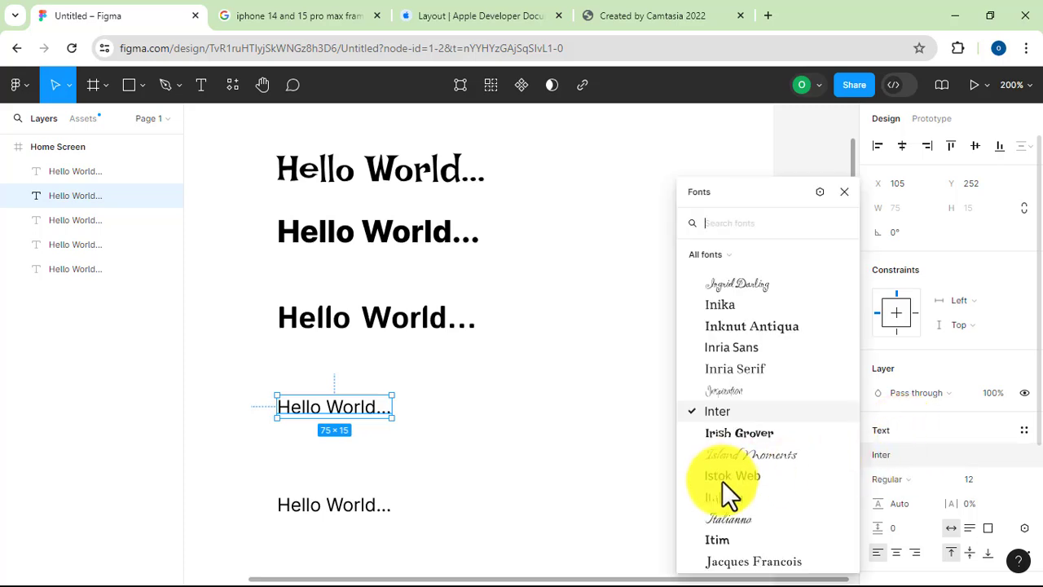
scroll(755, 538, down, 4)
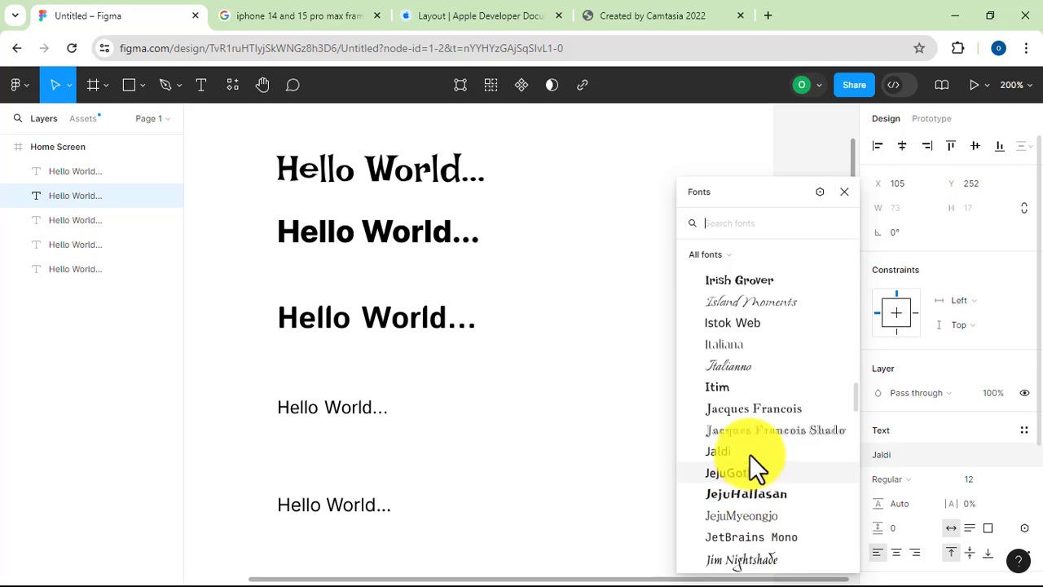
click(720, 409)
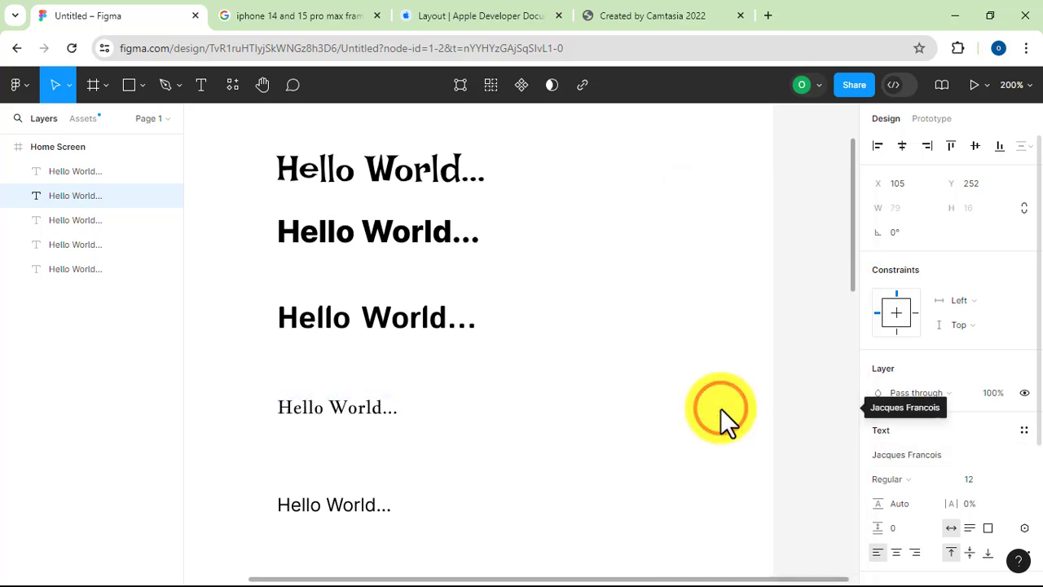
click(1015, 479)
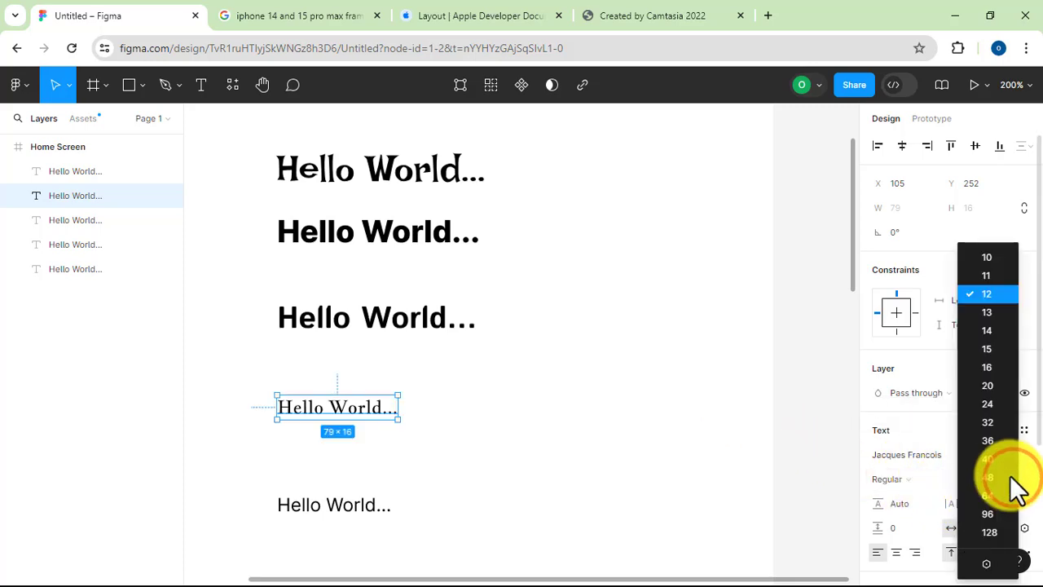
click(988, 383)
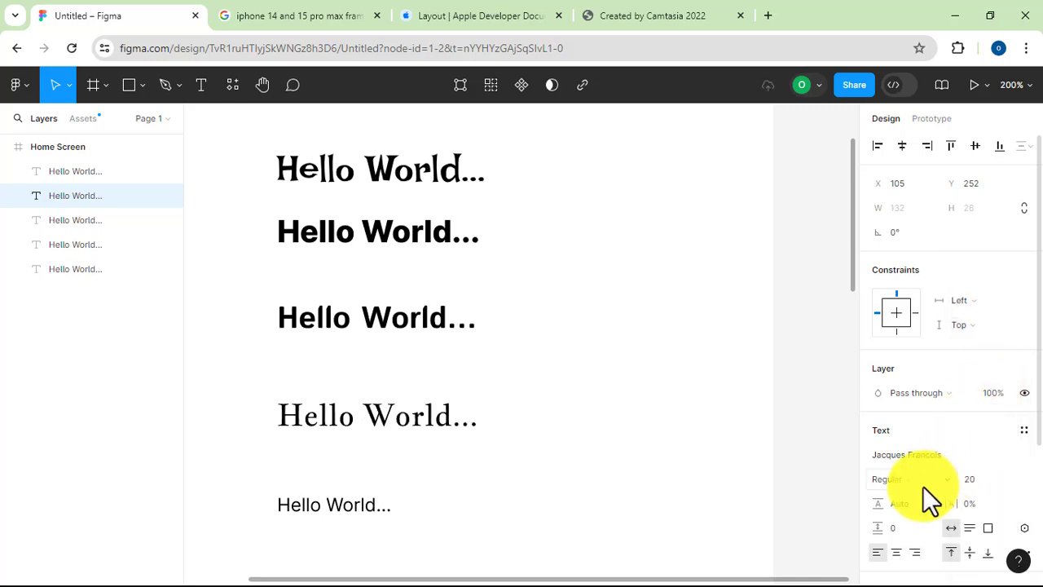
click(946, 478)
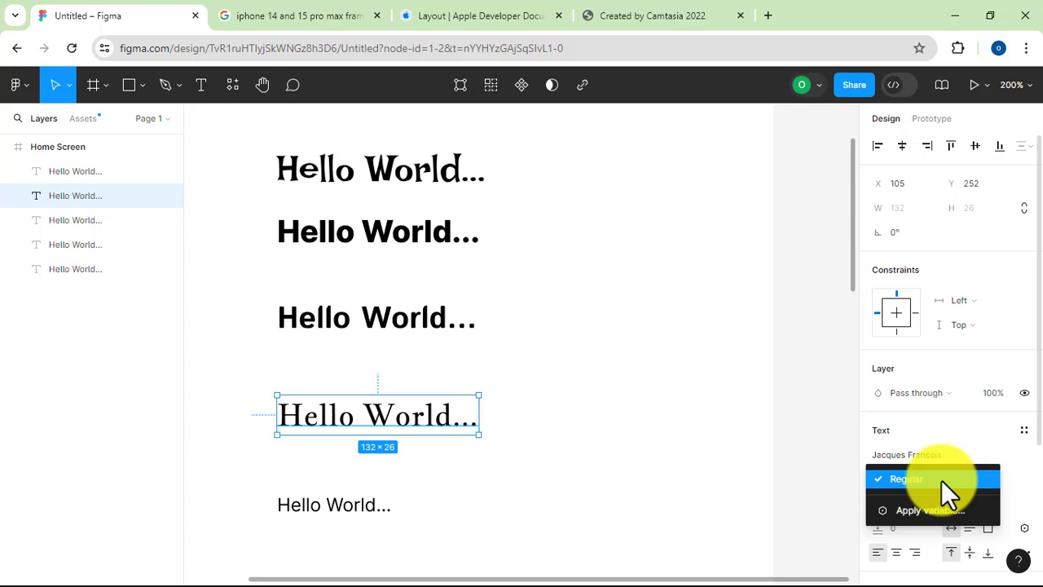
click(573, 477)
Set the fifth "Hello World..." text to the Roboto font at size 20
scroll(575, 472, down, 2)
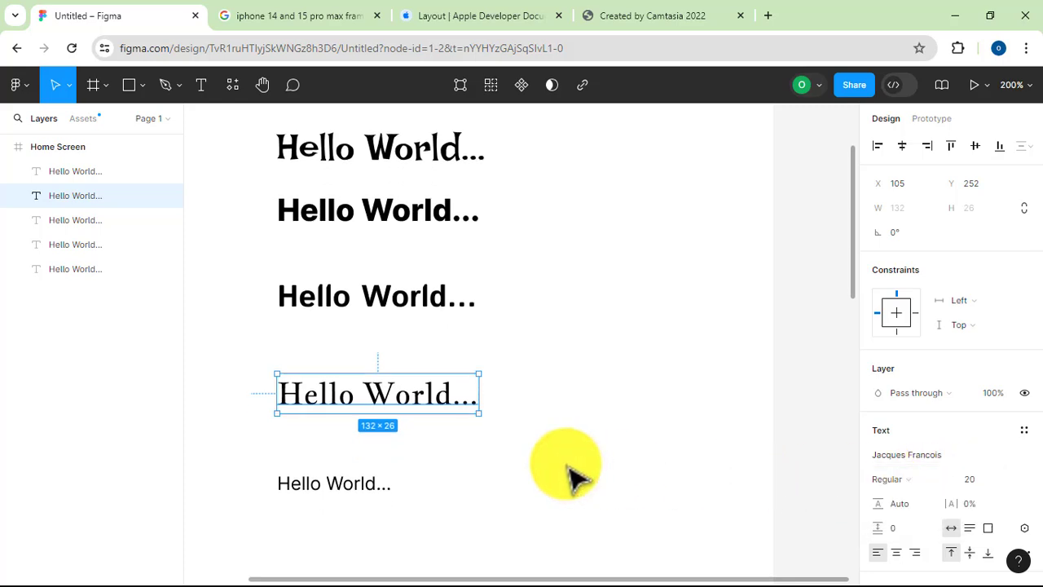
scroll(582, 462, down, 1)
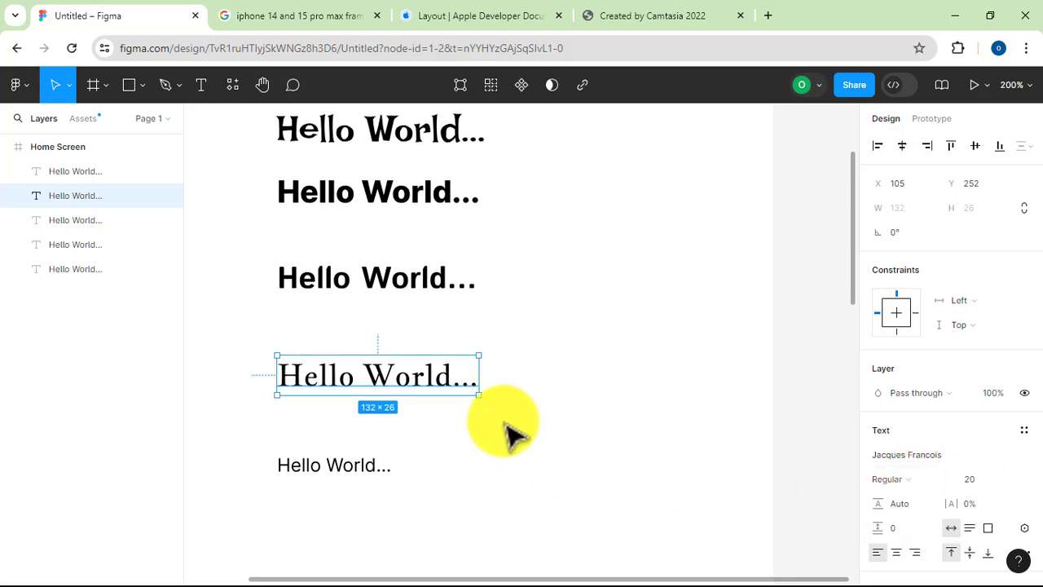
scroll(456, 430, down, 1)
click(351, 457)
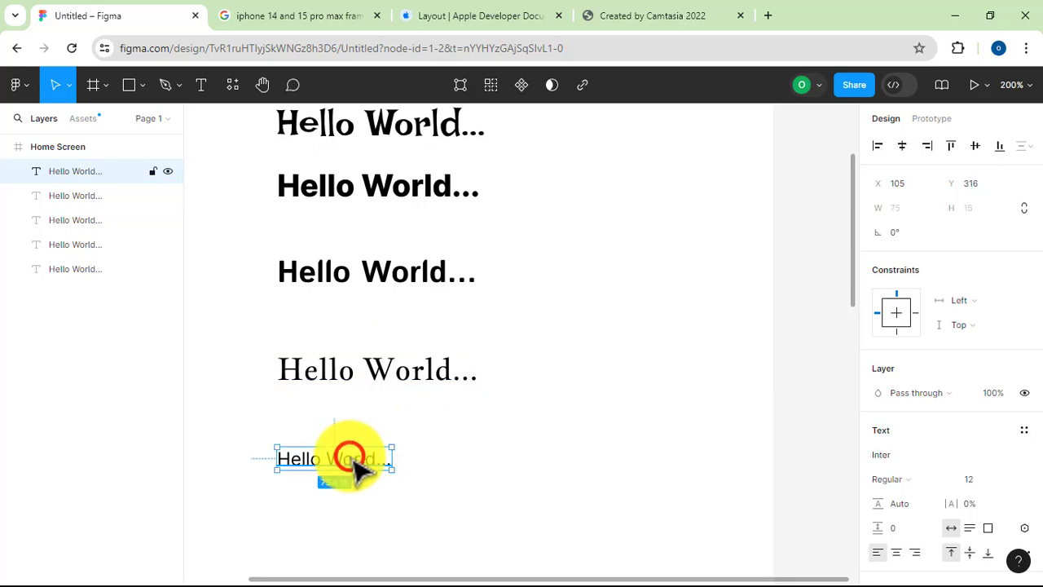
click(893, 456)
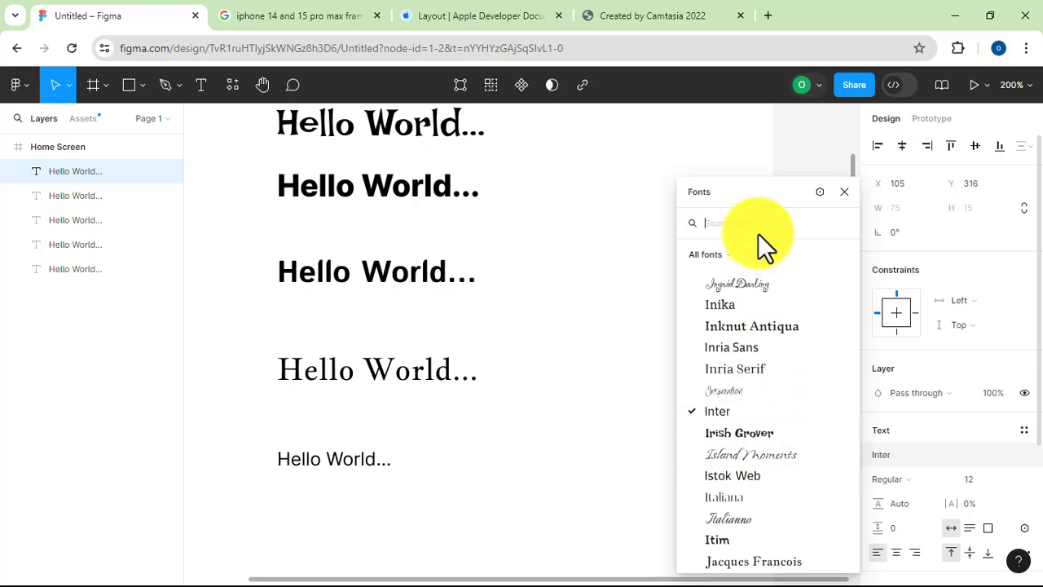
text(rob)
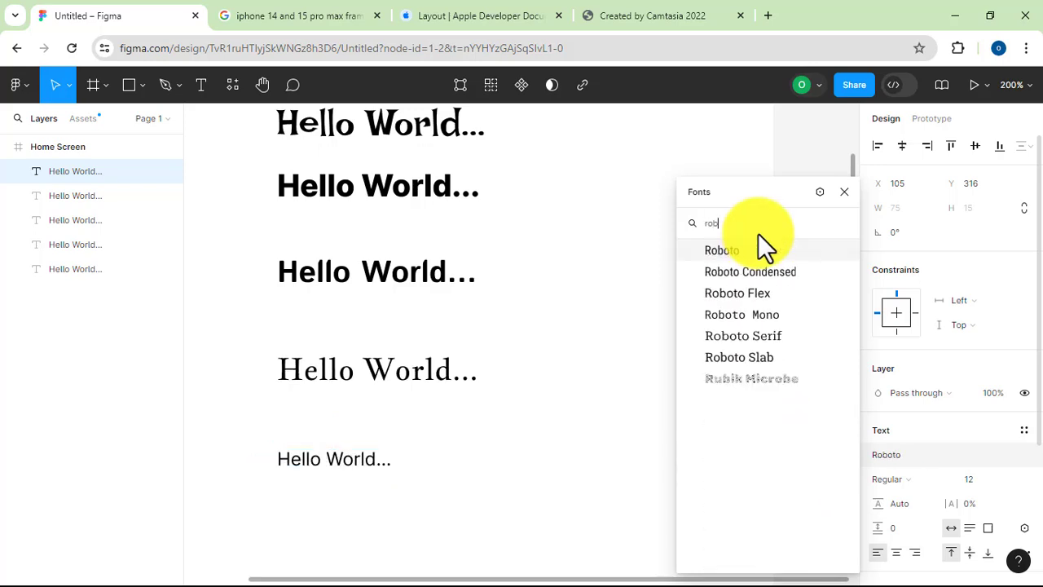
text(o)
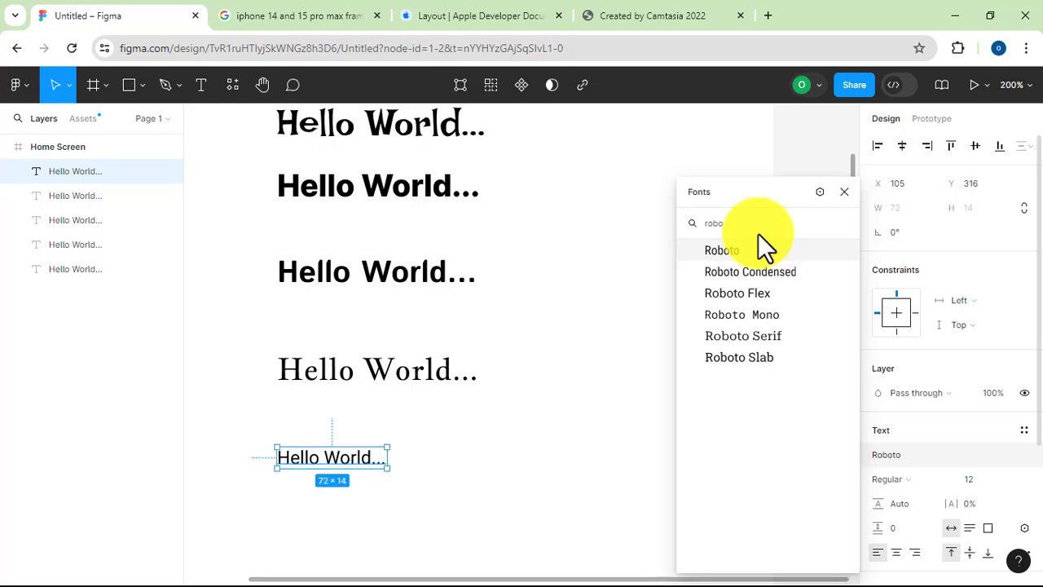
click(722, 251)
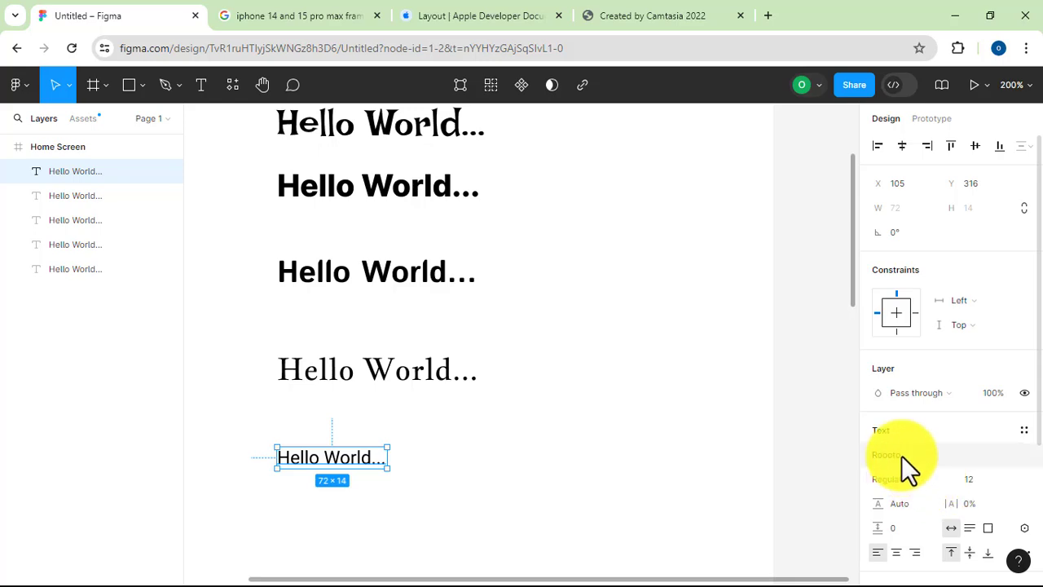
click(1015, 482)
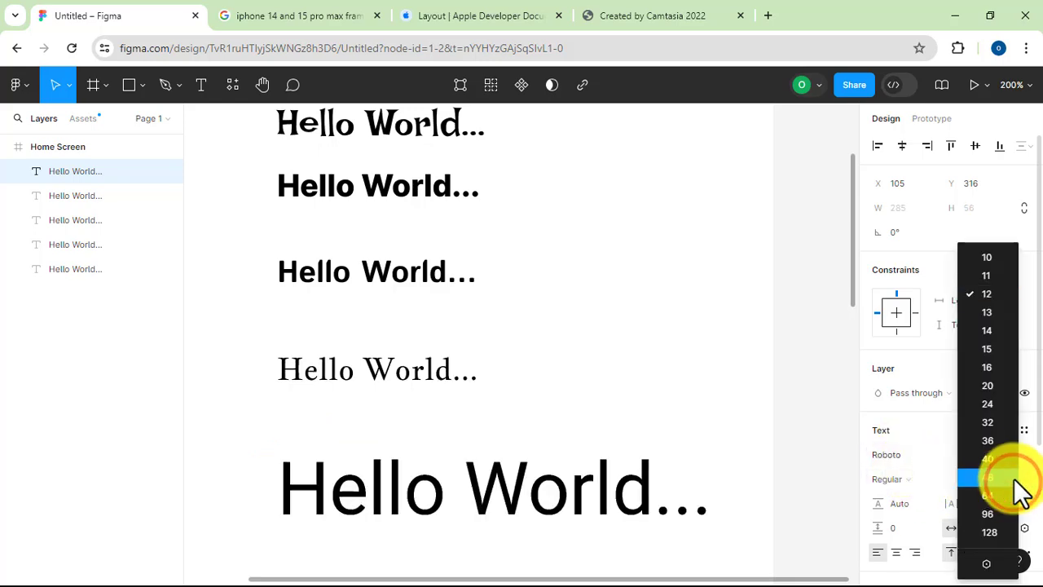
click(994, 385)
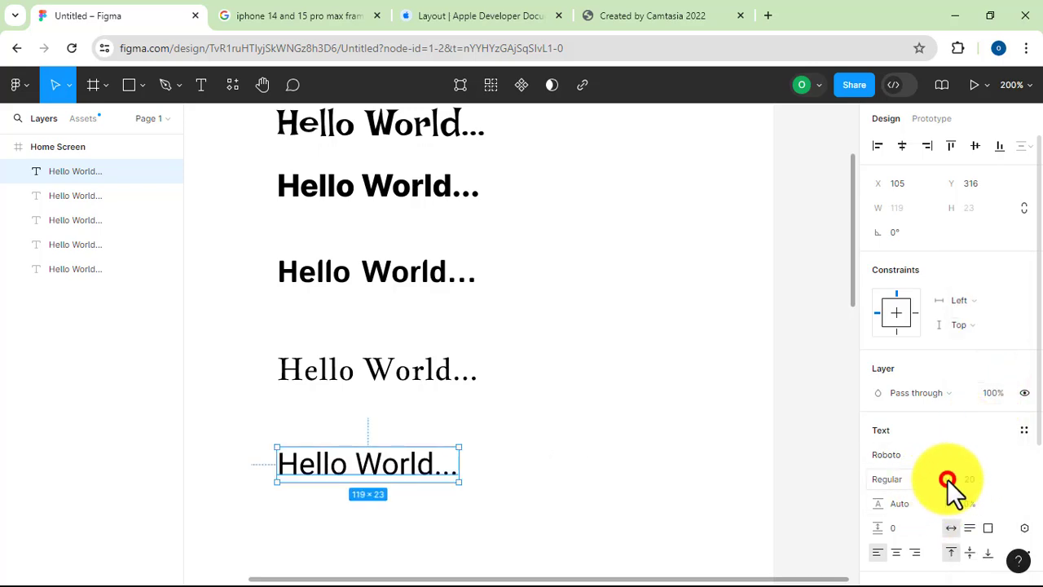
Browse the Roboto font styles for the fifth "Hello World..." text and set it to Bold
click(947, 479)
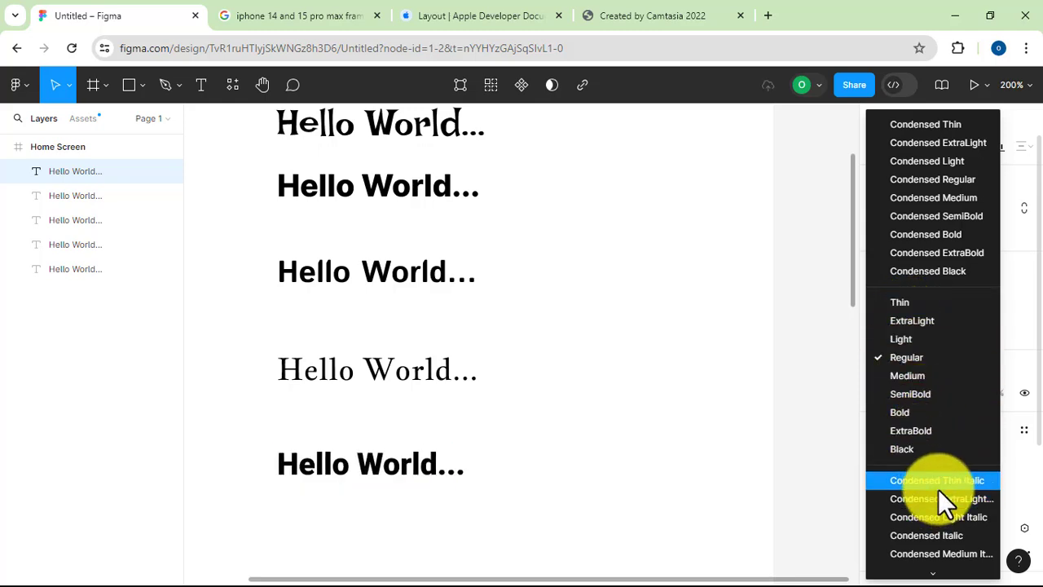
scroll(945, 488, down, 5)
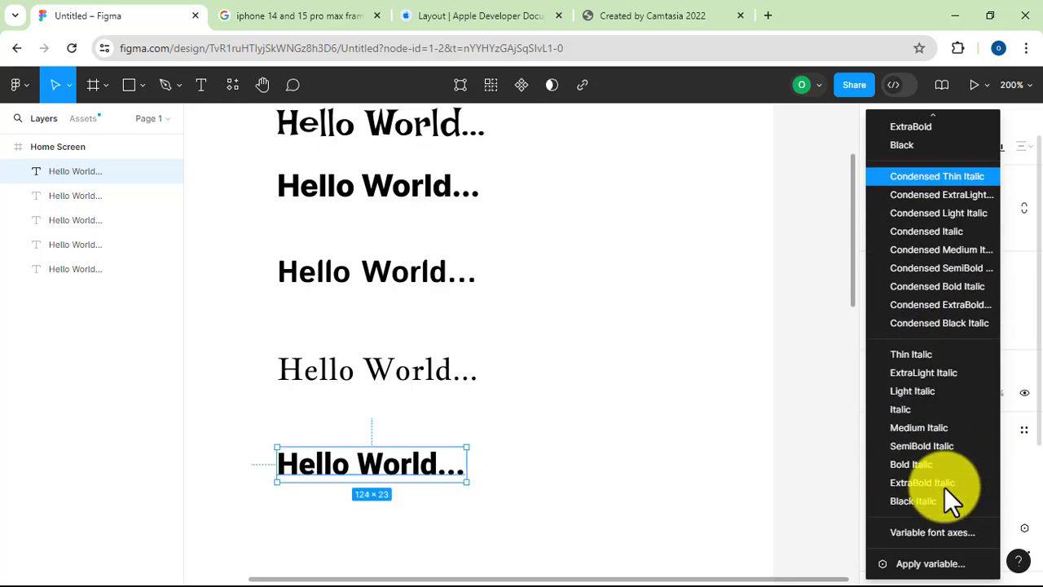
scroll(916, 415, up, 3)
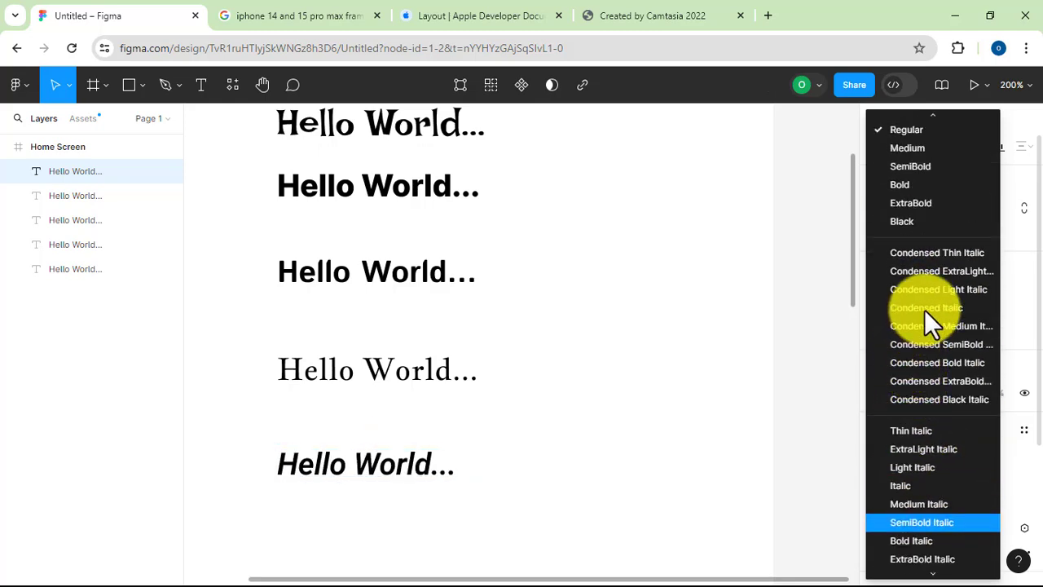
scroll(928, 304, up, 1)
scroll(928, 304, up, 4)
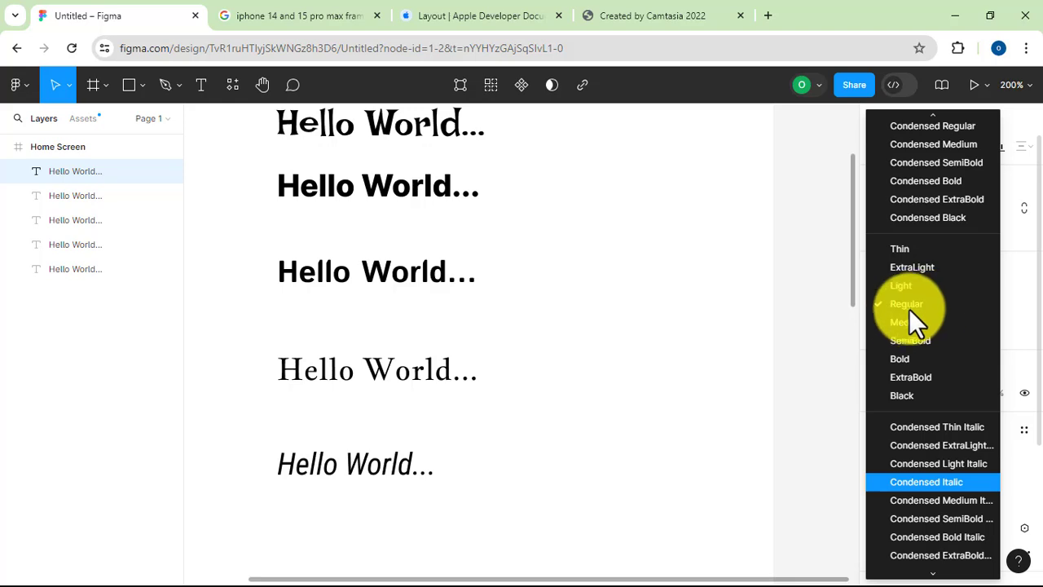
scroll(909, 308, up, 2)
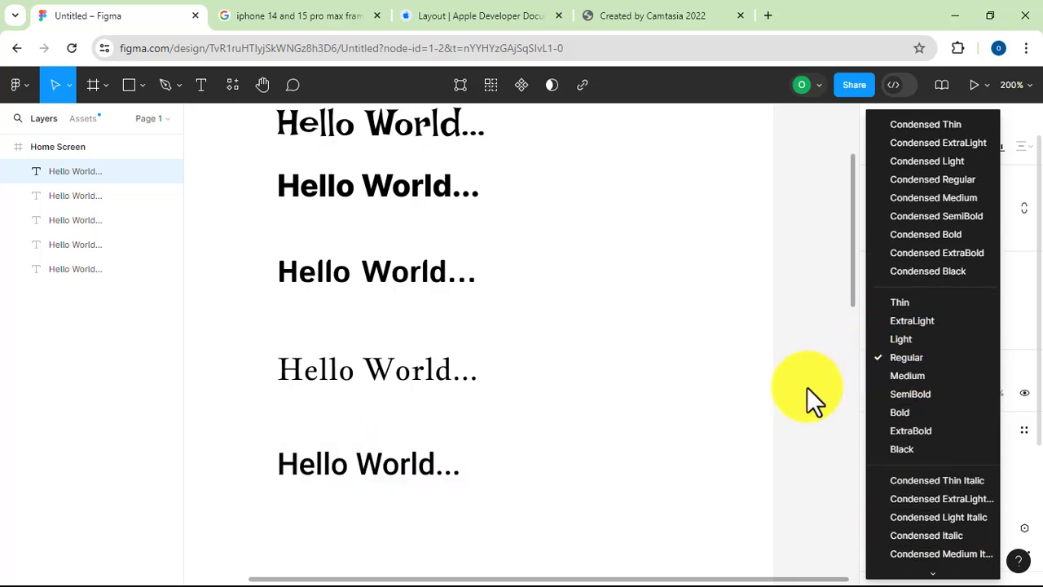
click(902, 413)
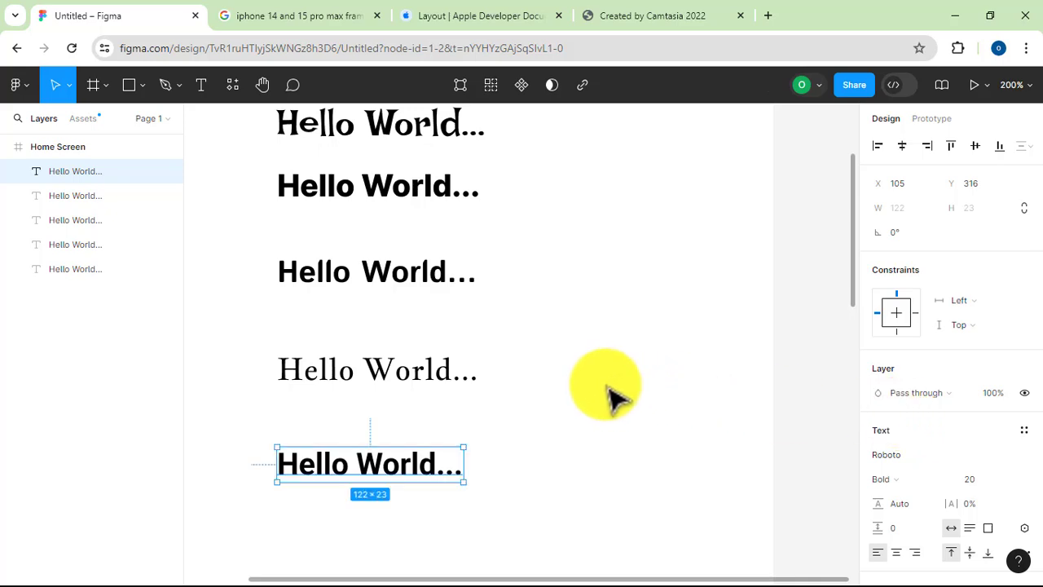
Examine the font, style, size and spacing settings of the topmost "Hello World..." text
scroll(466, 374, up, 2)
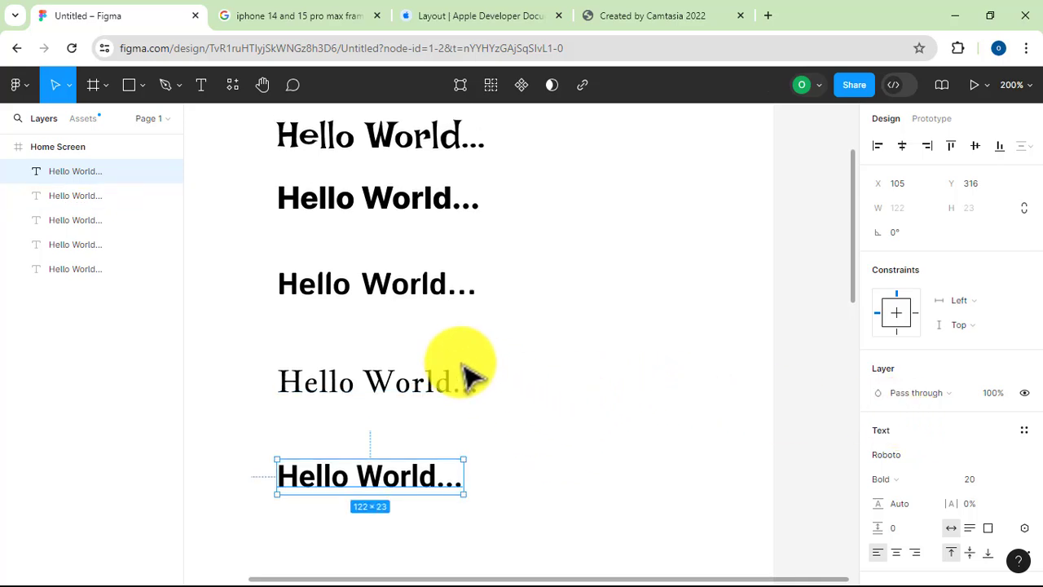
scroll(469, 375, up, 5)
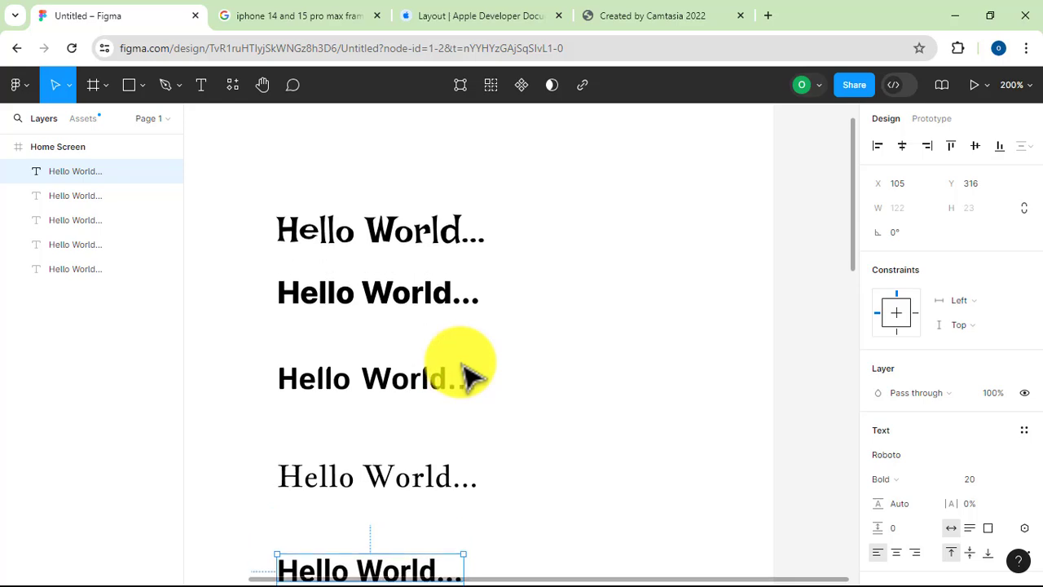
scroll(469, 375, up, 3)
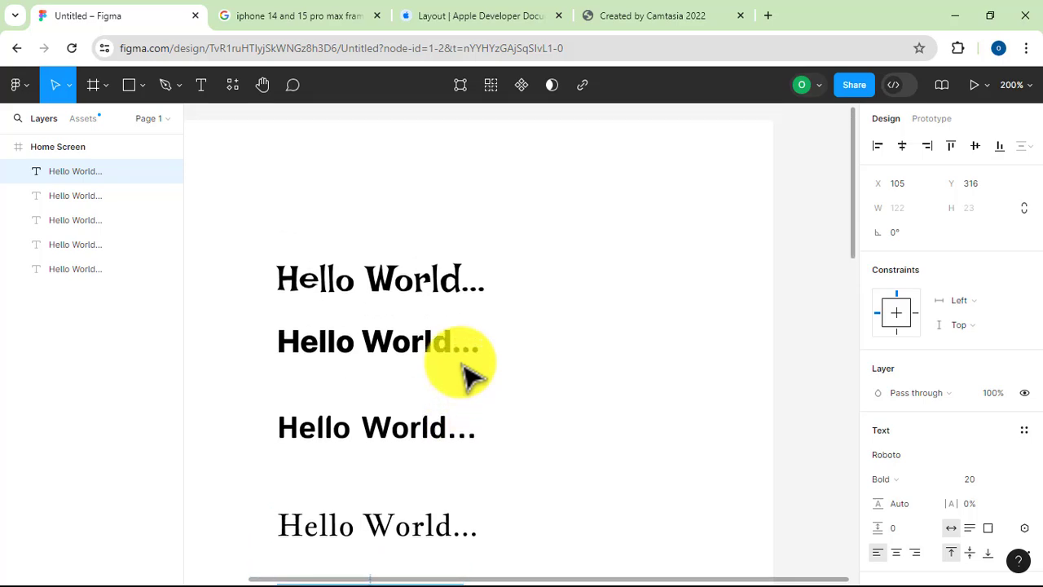
click(401, 289)
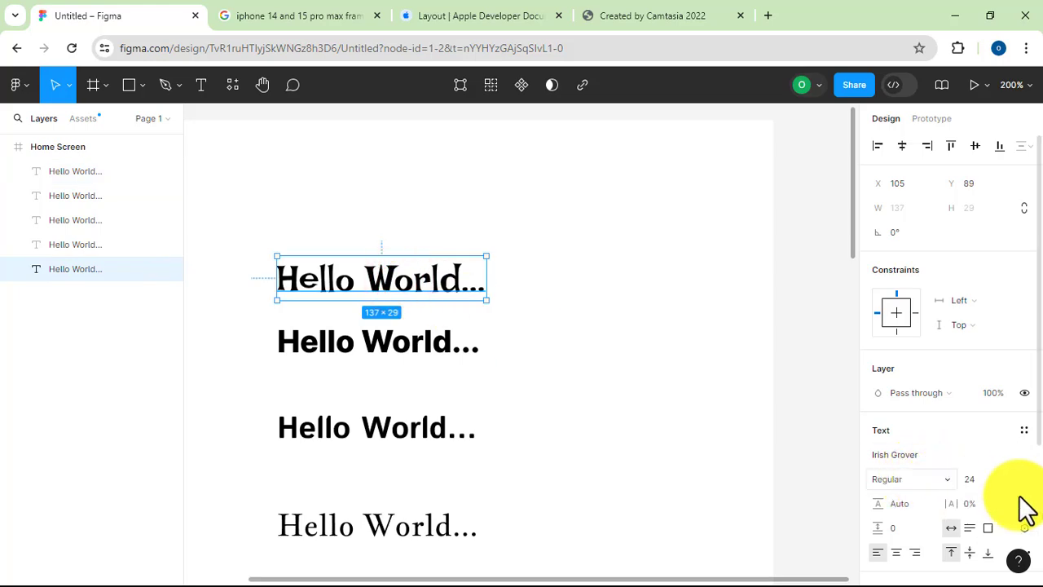
scroll(573, 367, down, 1)
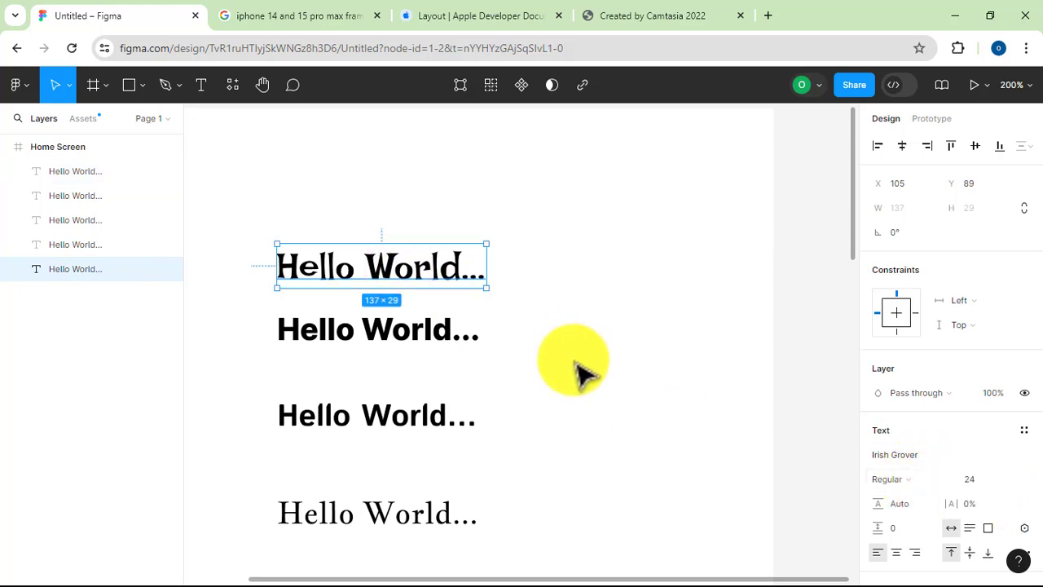
scroll(577, 371, down, 4)
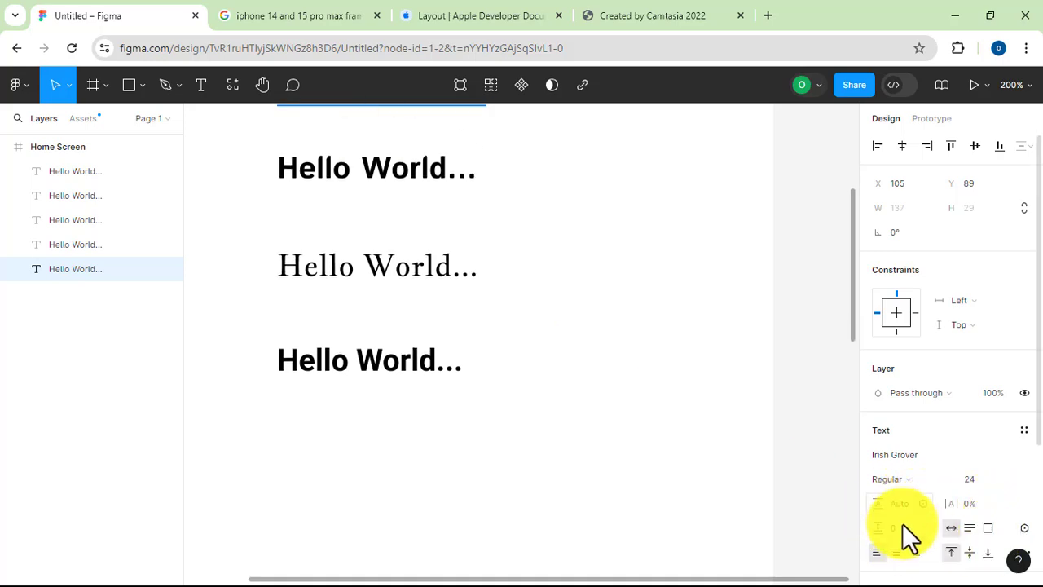
scroll(620, 335, down, 1)
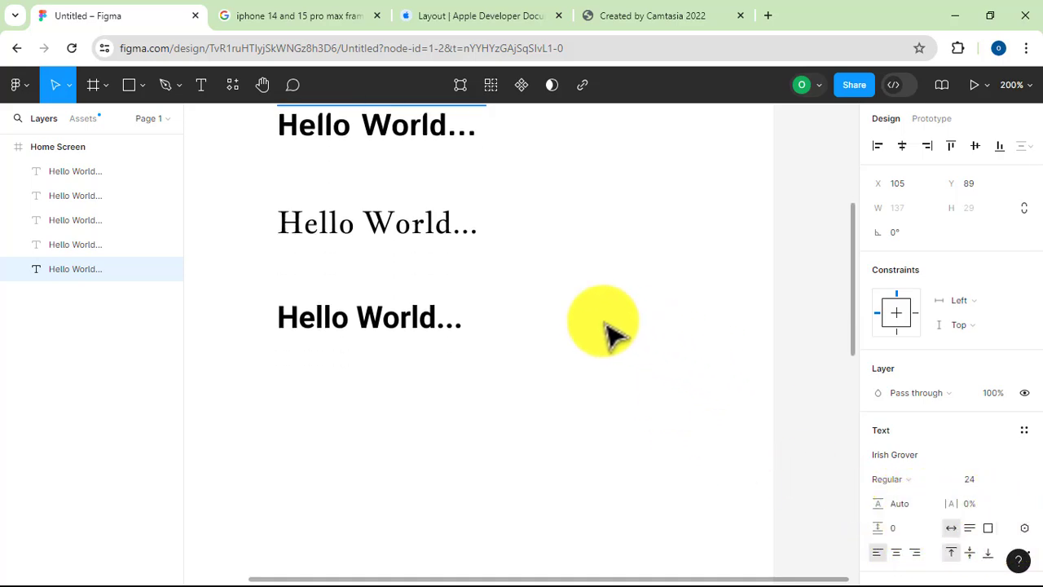
Add a second line reading "This is not a test!" to the fifth "Hello World..." text, and deselect it
click(425, 316)
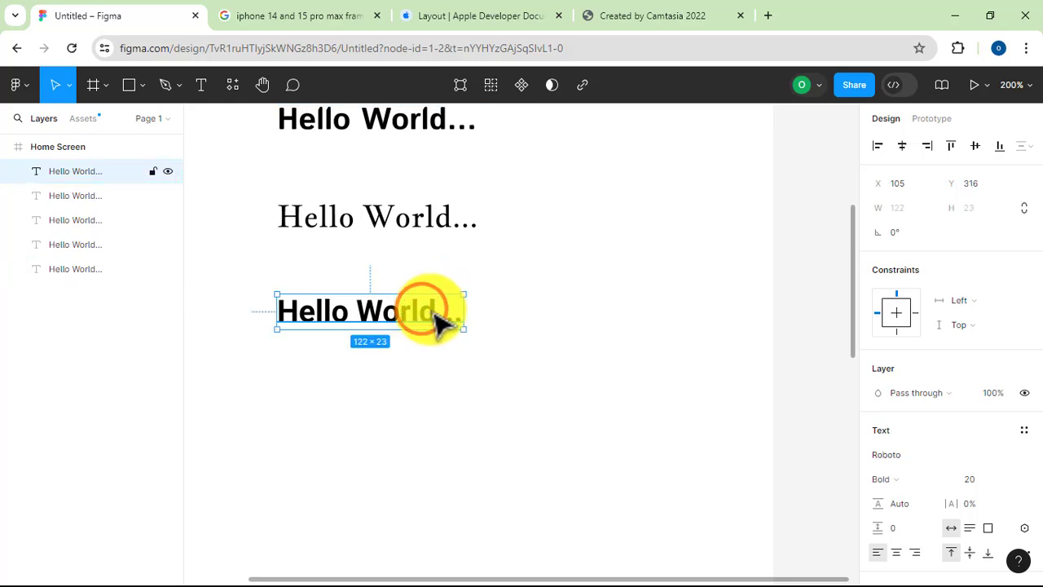
click(438, 314)
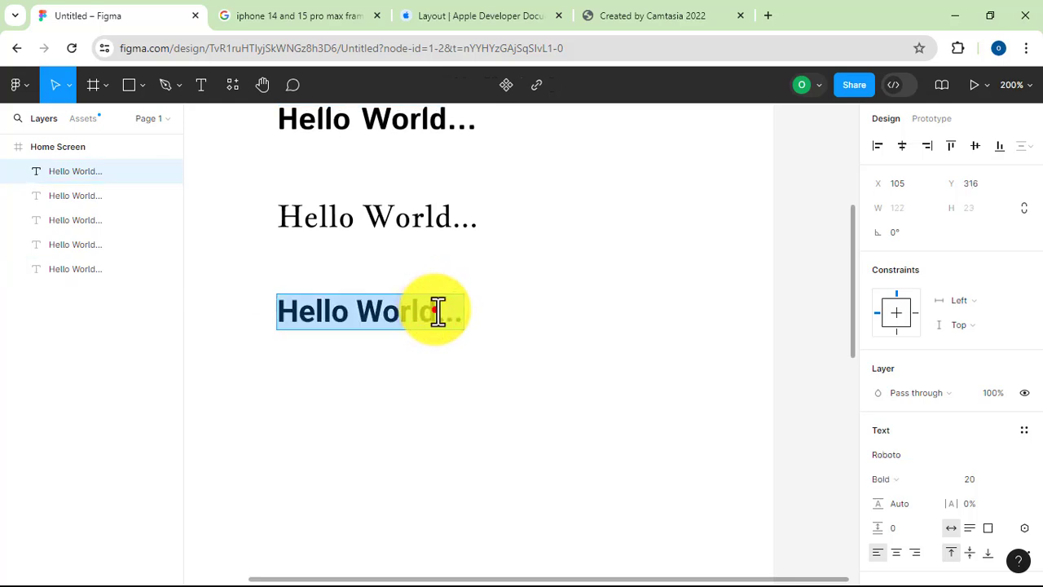
click(432, 311)
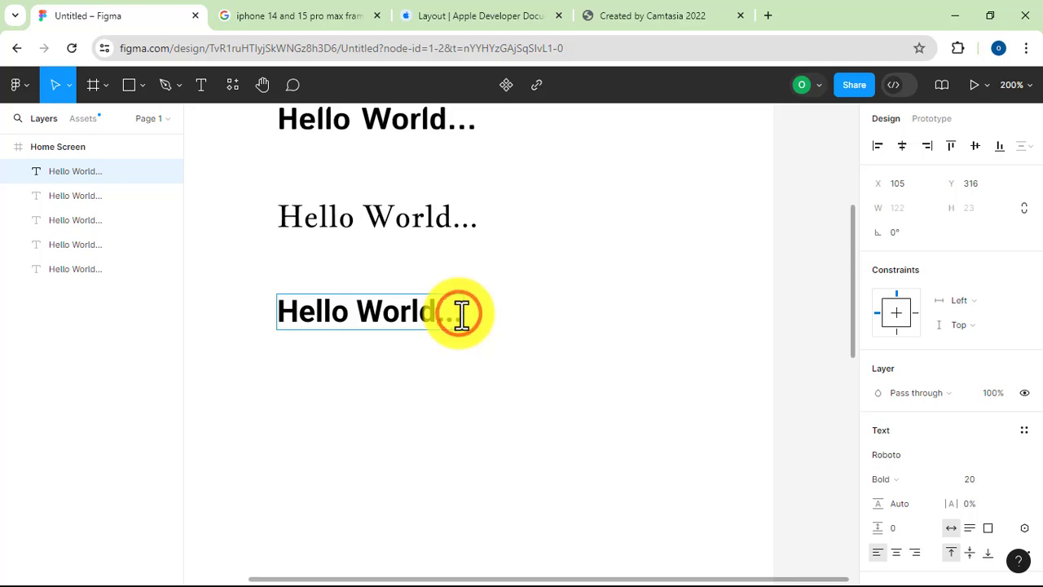
key(Return)
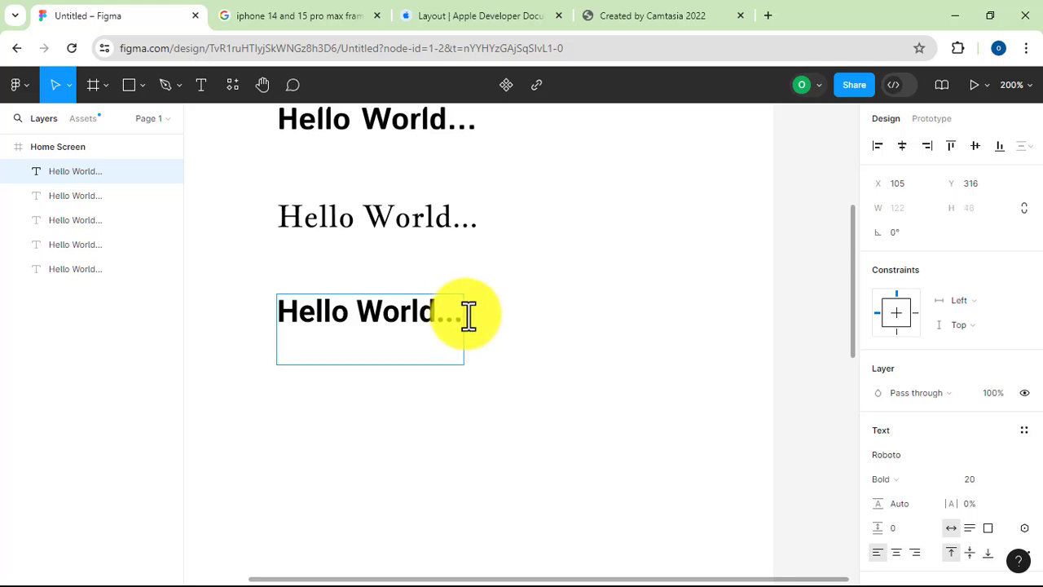
text(THis)
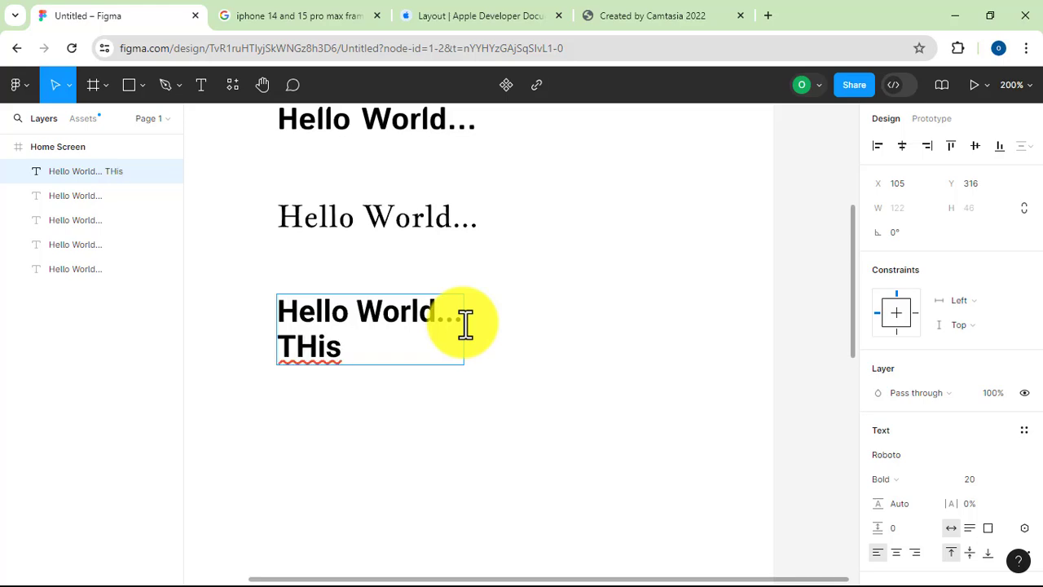
key(BackSpace)
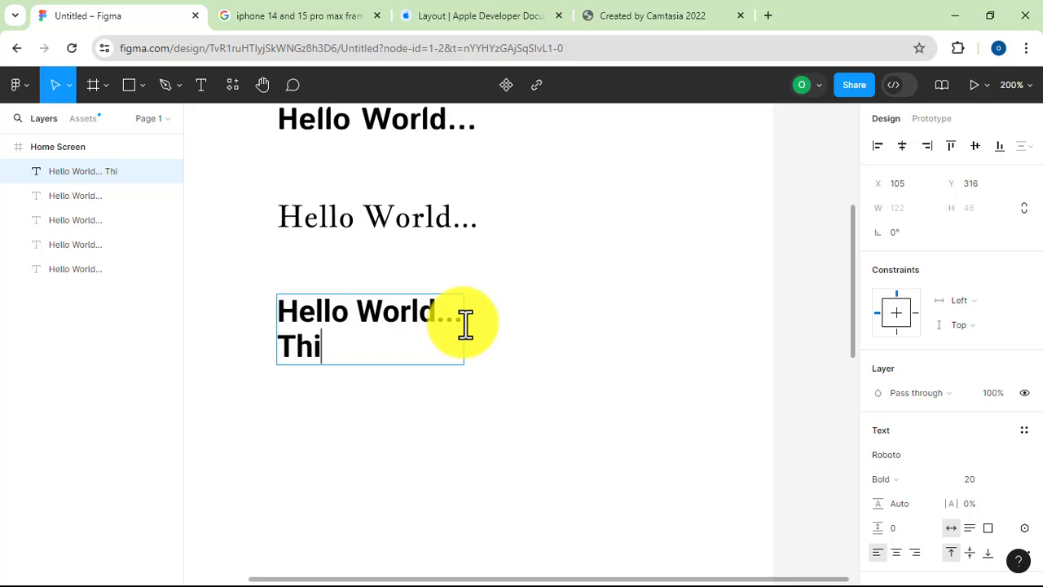
text(is is)
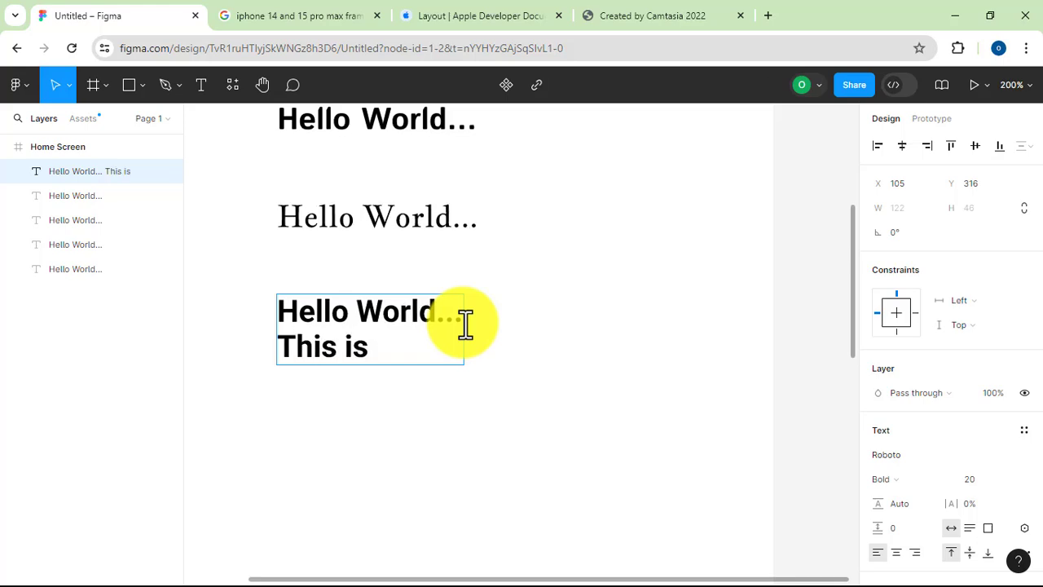
text(not )
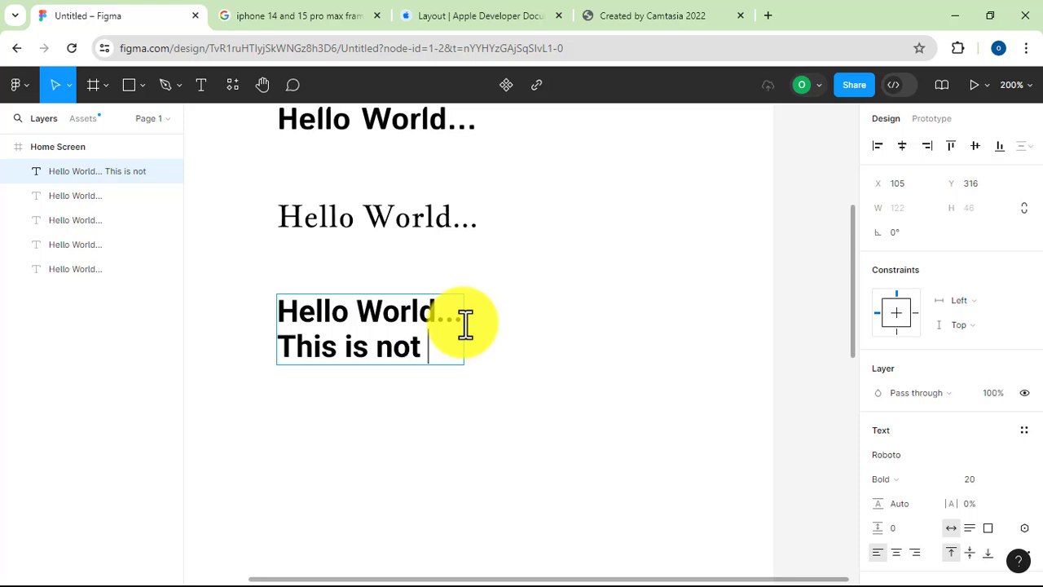
text(a text)
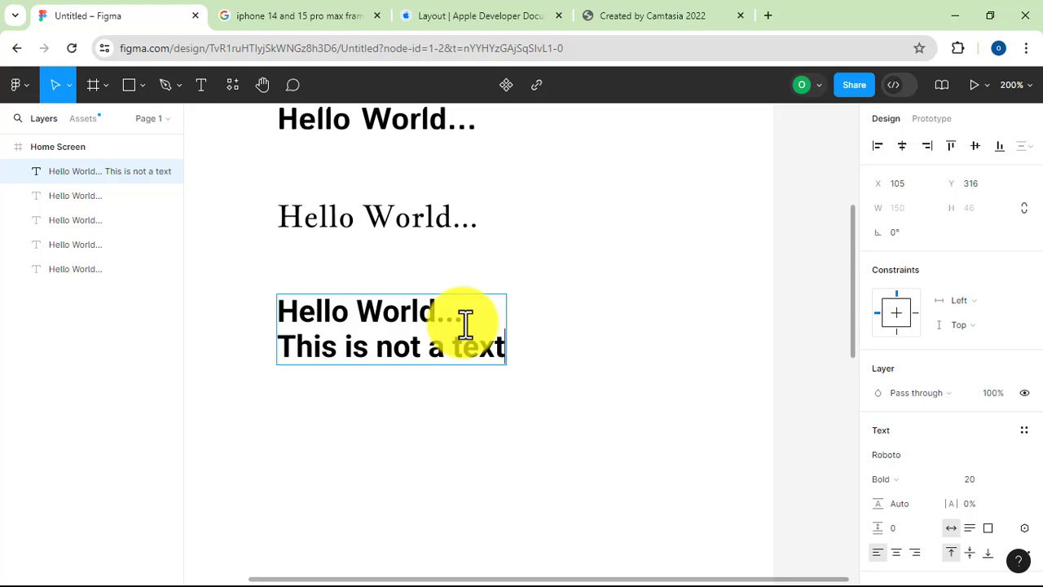
text(zt)
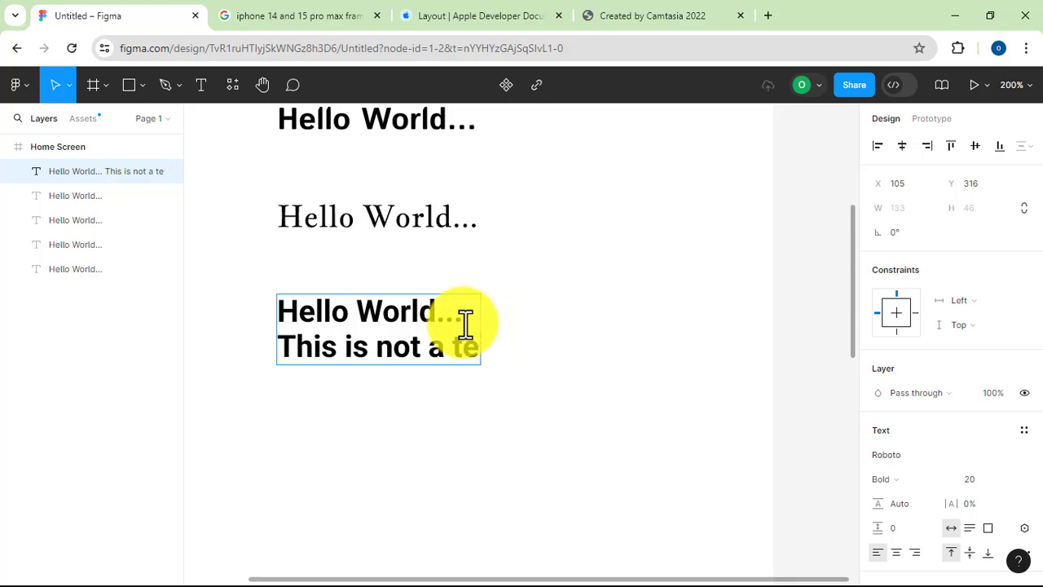
text(st)
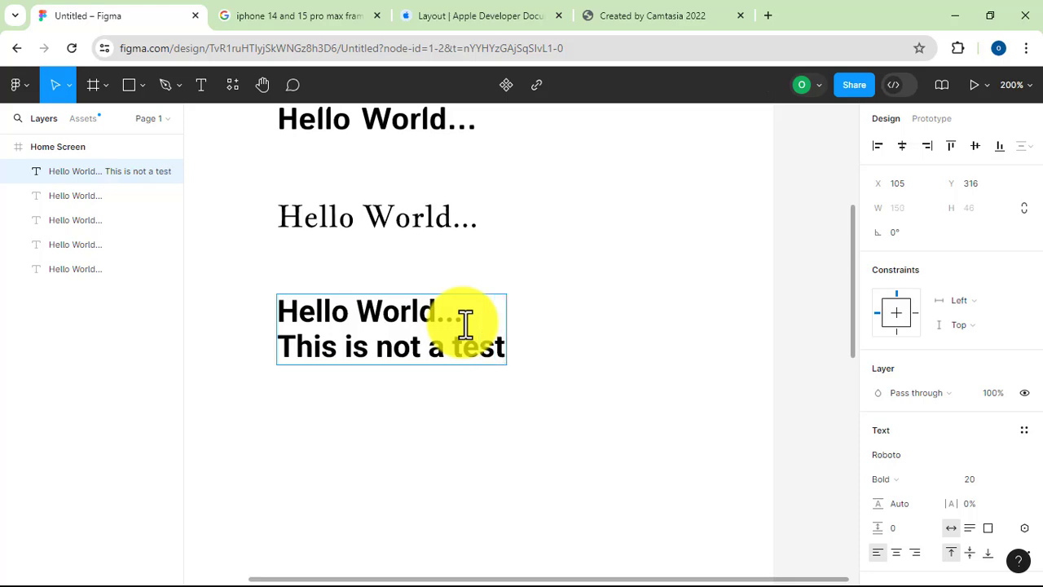
text(!)
click(687, 295)
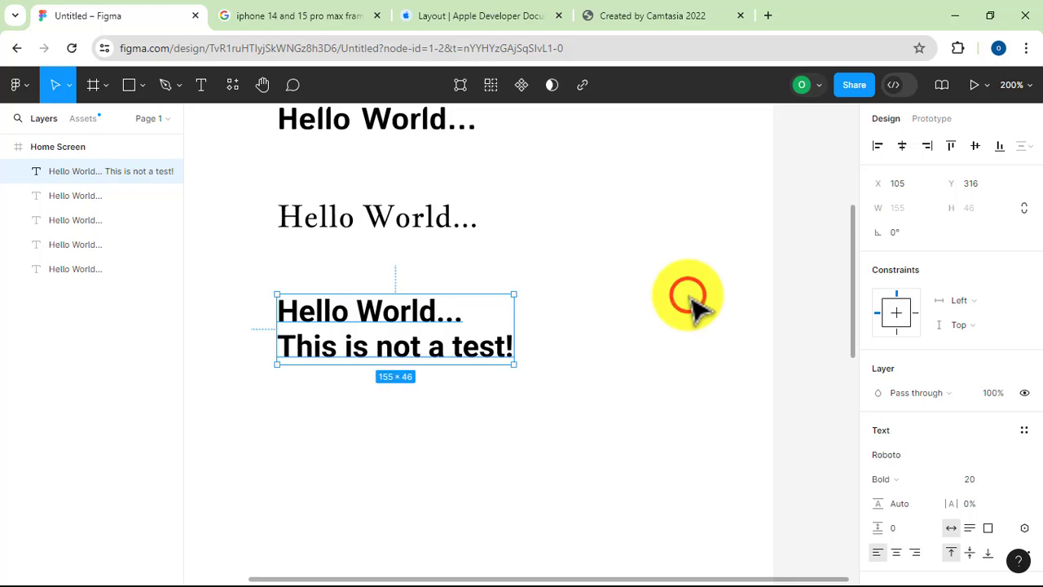
click(715, 318)
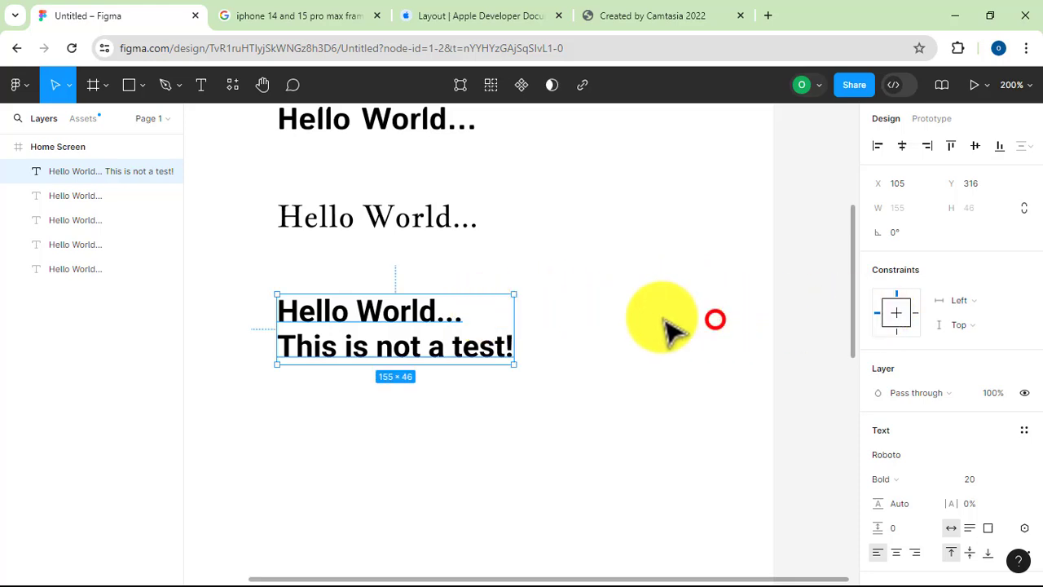
Set the line height of the two-line "Hello World... This is not a test!" text to 118.7%
click(424, 322)
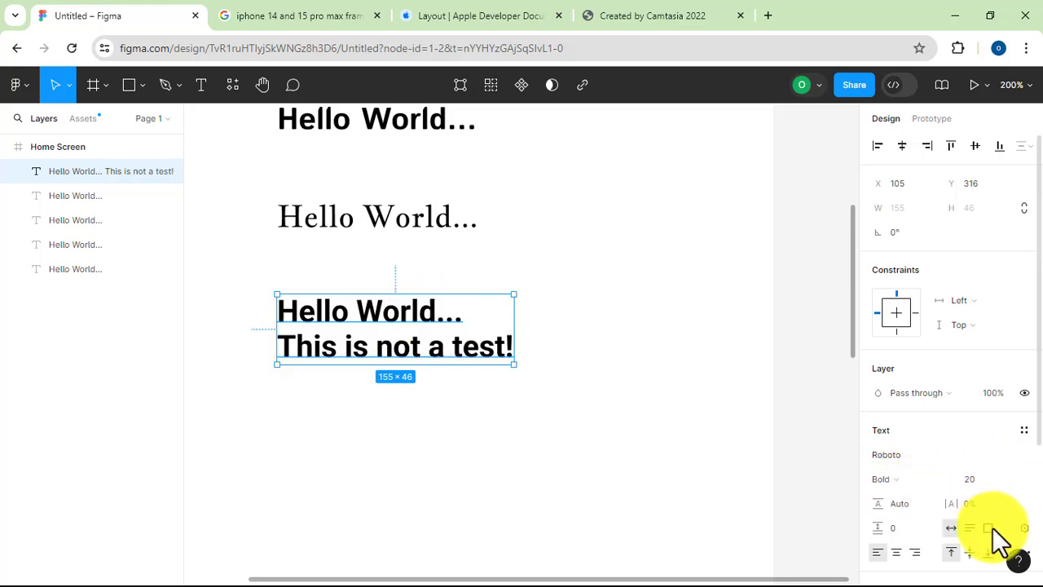
scroll(978, 510, down, 3)
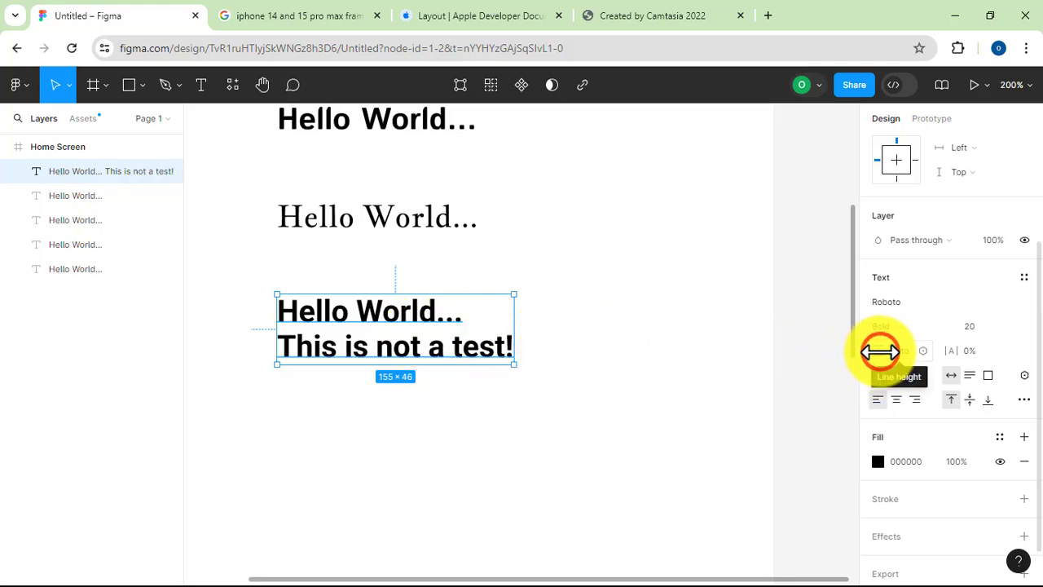
drag(878, 351, 701, 346)
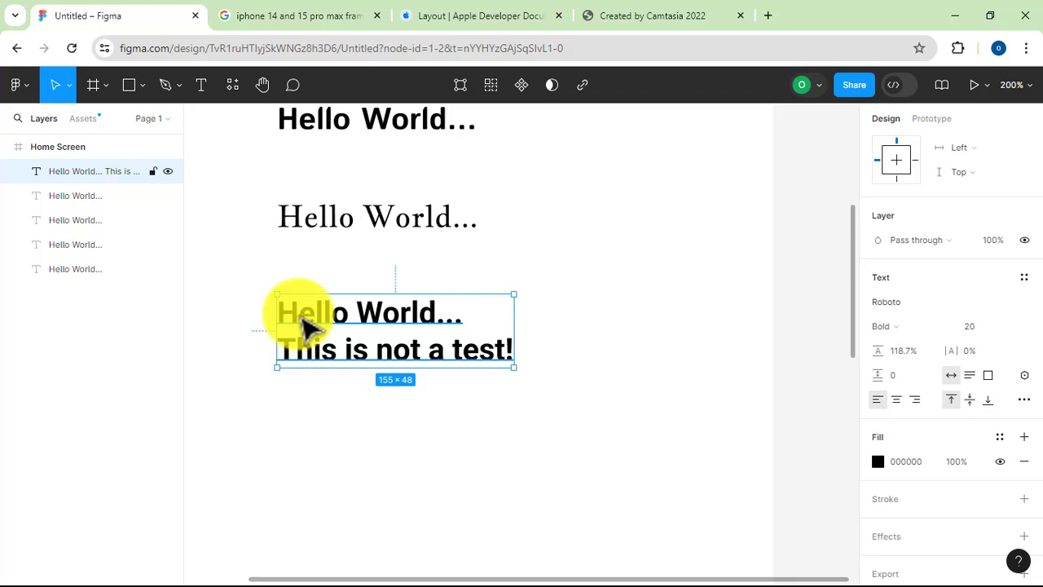
Set the two-line text's letter spacing to 37% and its paragraph spacing to 41
click(955, 350)
drag(956, 350, 1014, 349)
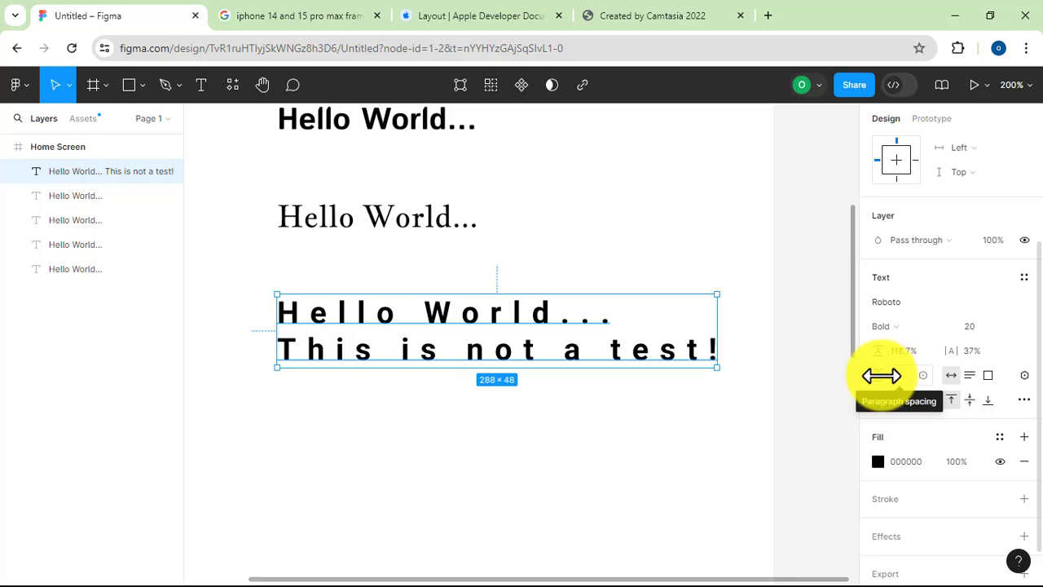
drag(884, 375, 373, 372)
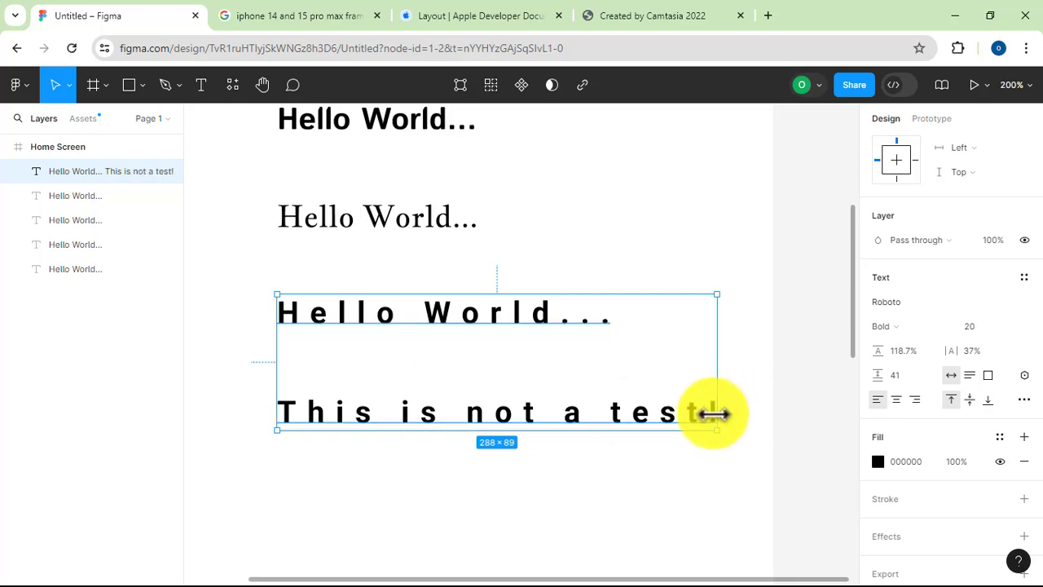
Add a third line reading "How are you" below "This is not a test!" and finish editing the text
click(701, 411)
triple_click(705, 411)
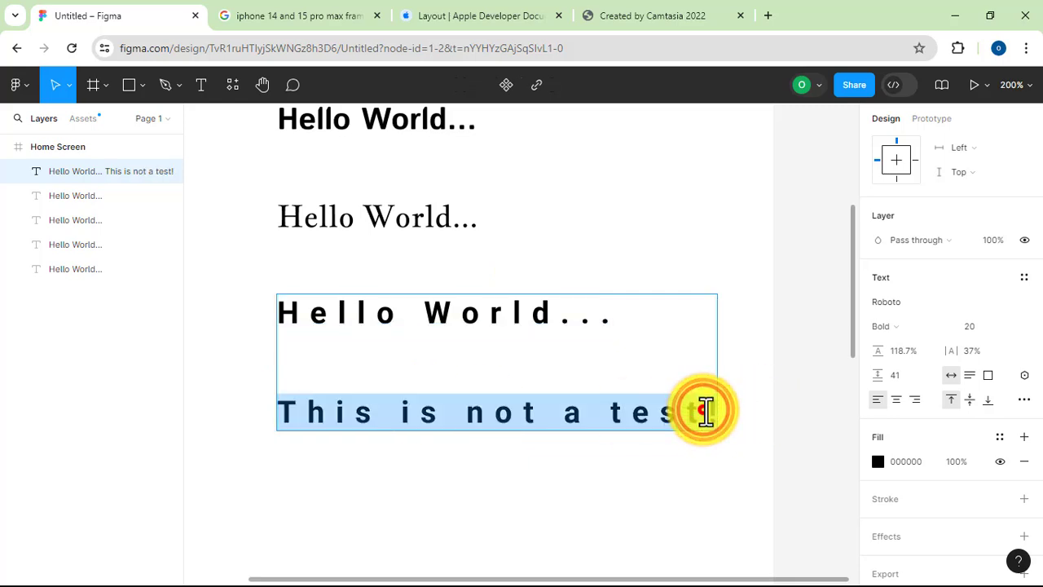
click(705, 411)
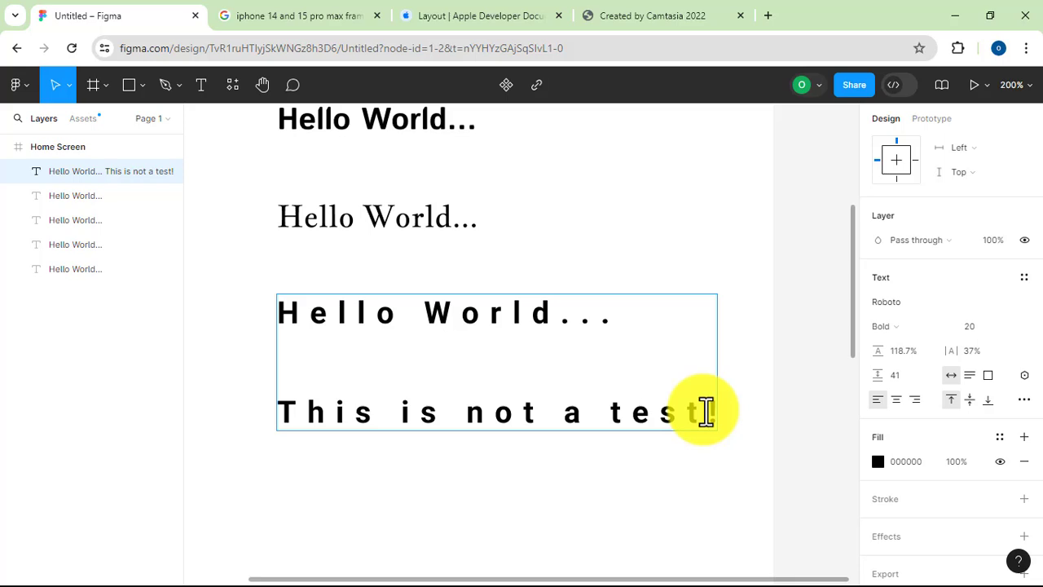
key(Return)
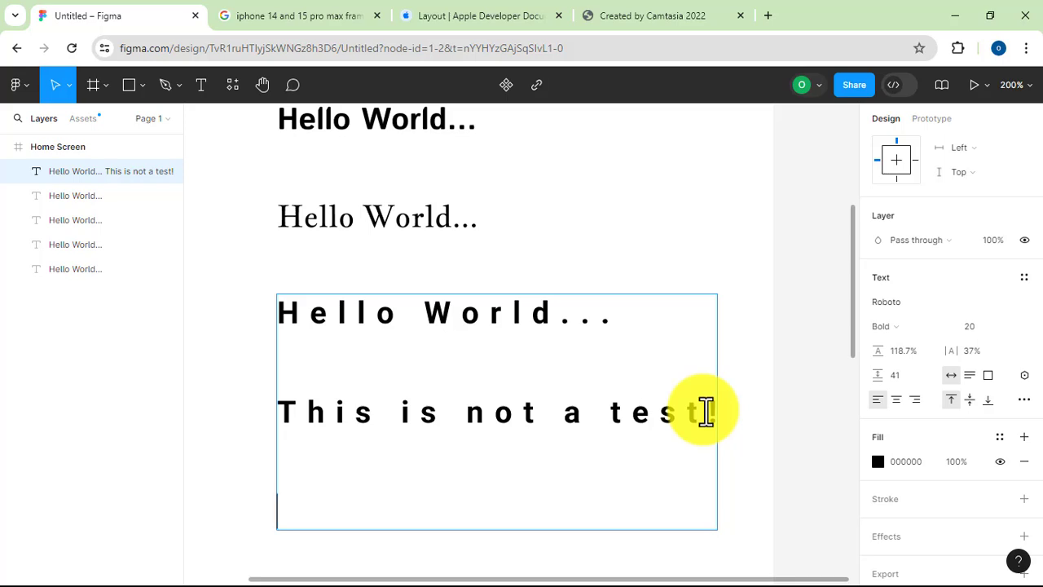
text(Ho)
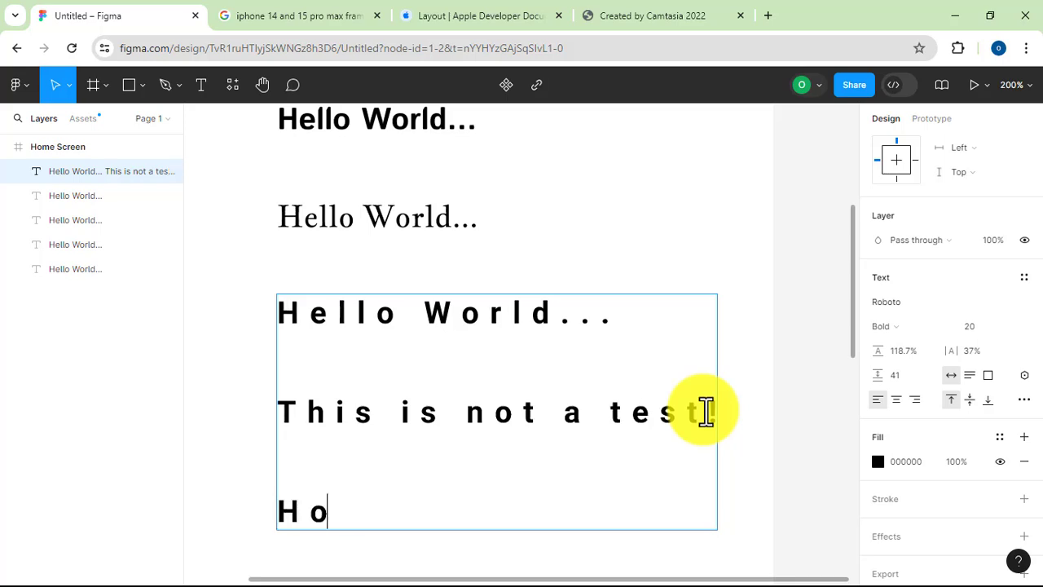
text(w are you)
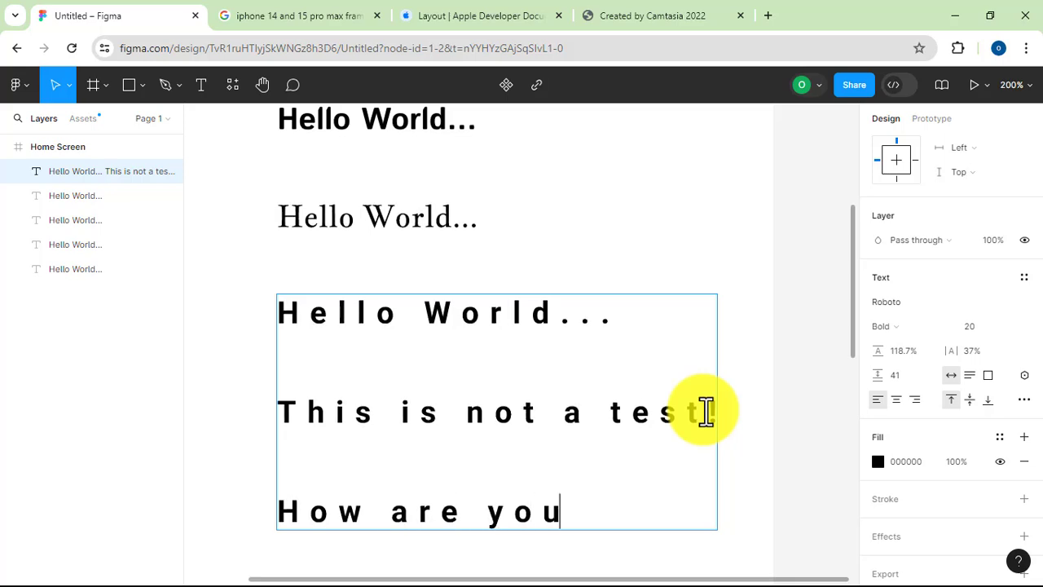
click(772, 453)
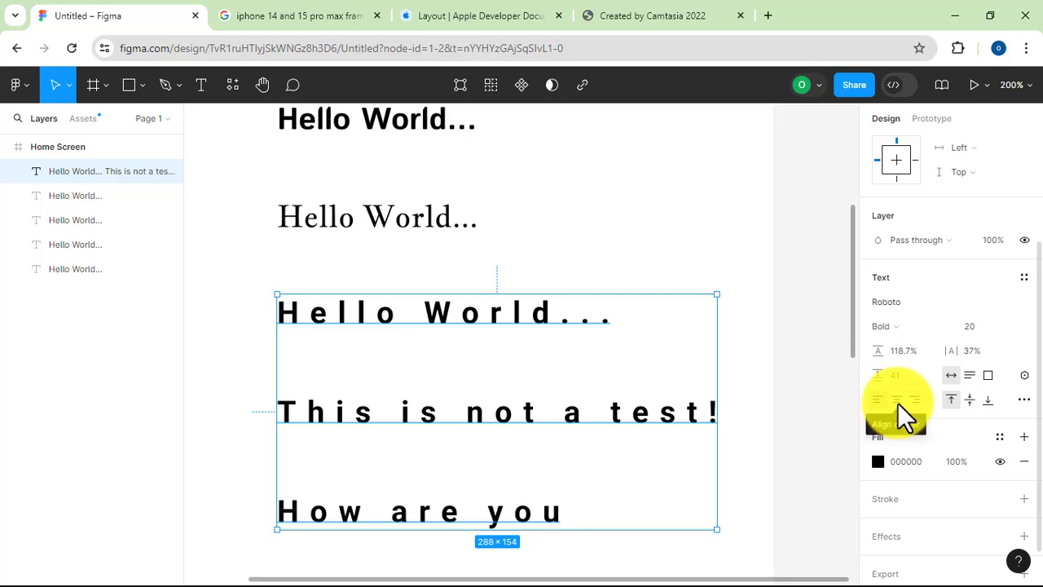
Try centre alignment on the three-line text, and set its horizontal alignment to right
scroll(892, 397, up, 2)
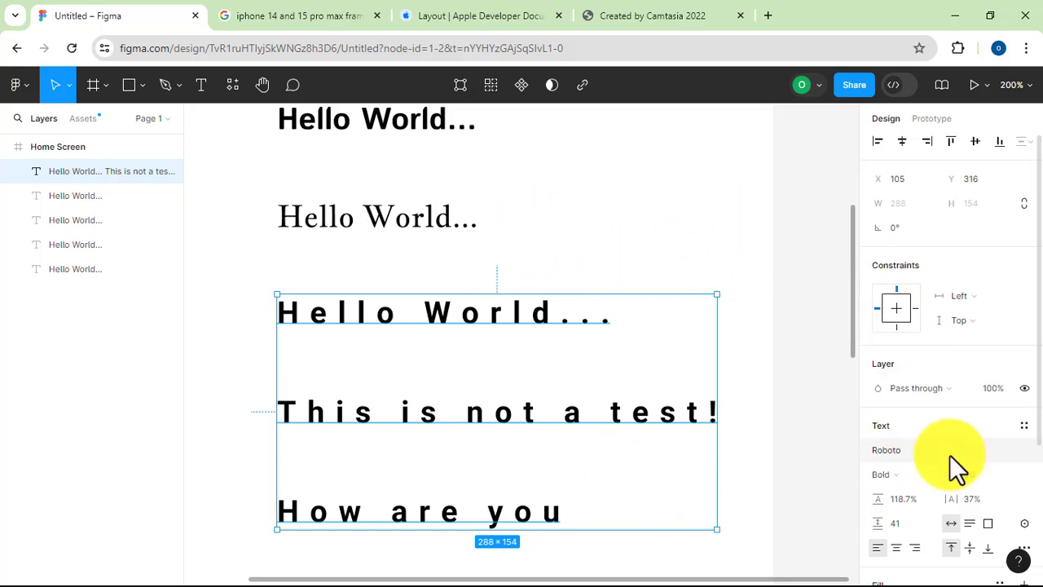
scroll(938, 469, down, 3)
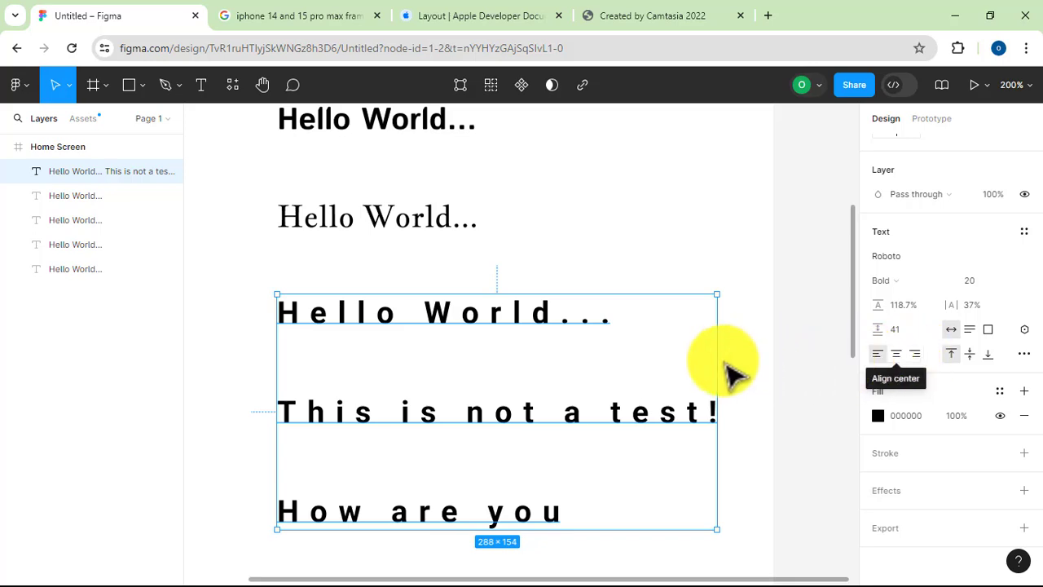
click(896, 358)
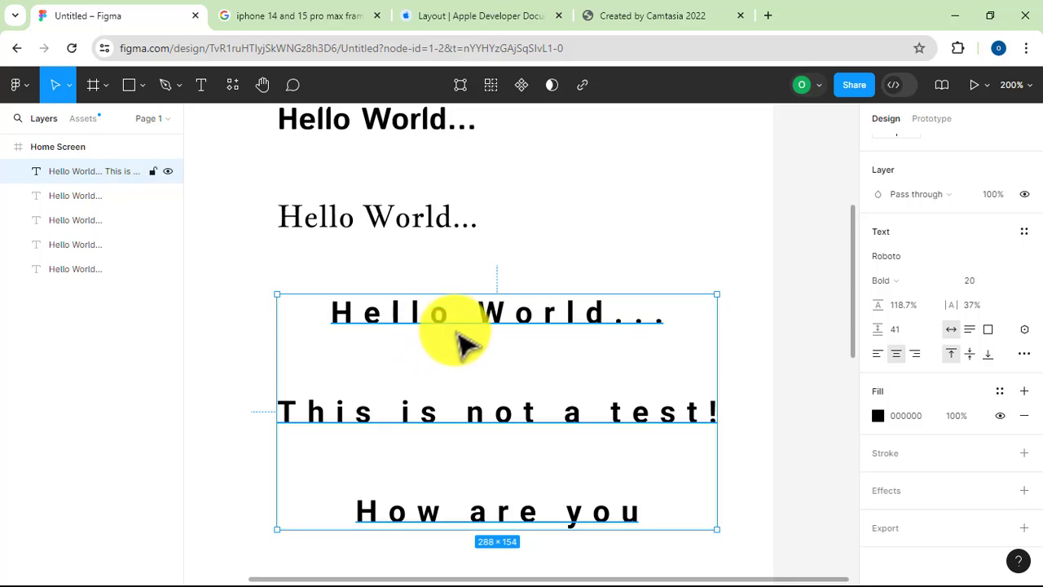
click(917, 356)
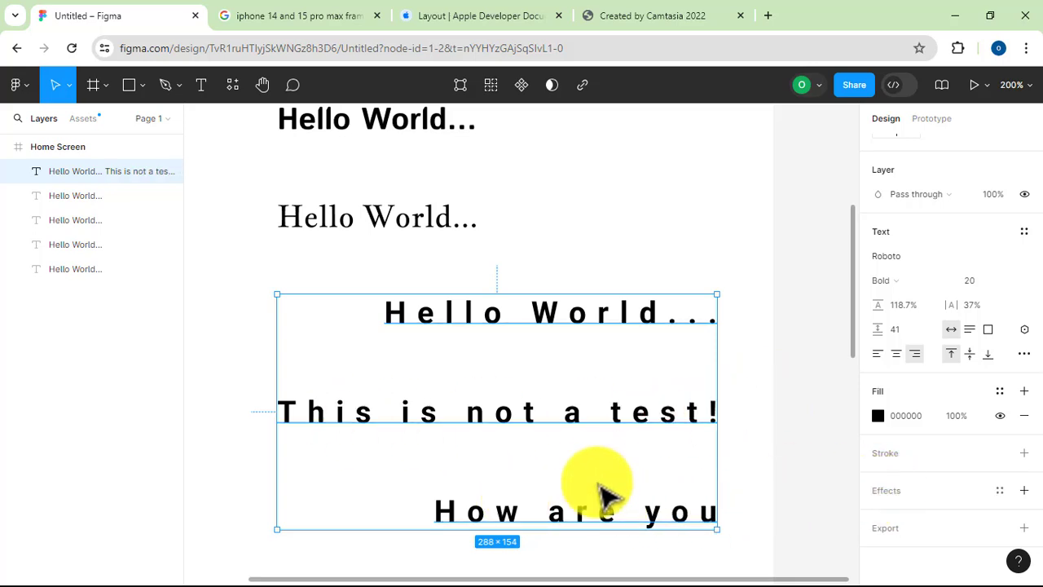
Change the three-line text's fill to the dark olive colour 696B08 and close the colour picker
click(878, 416)
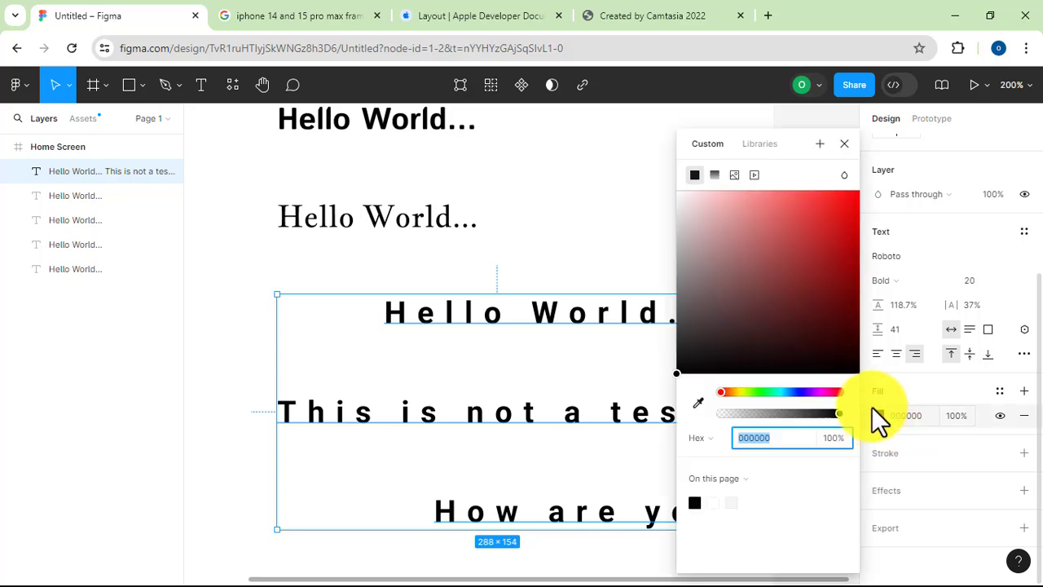
click(740, 392)
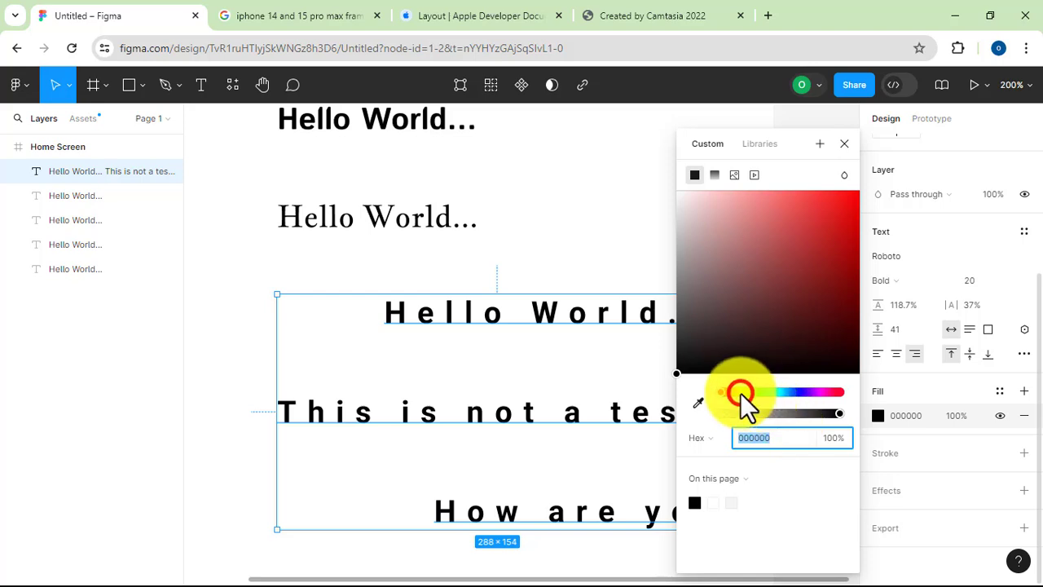
click(832, 210)
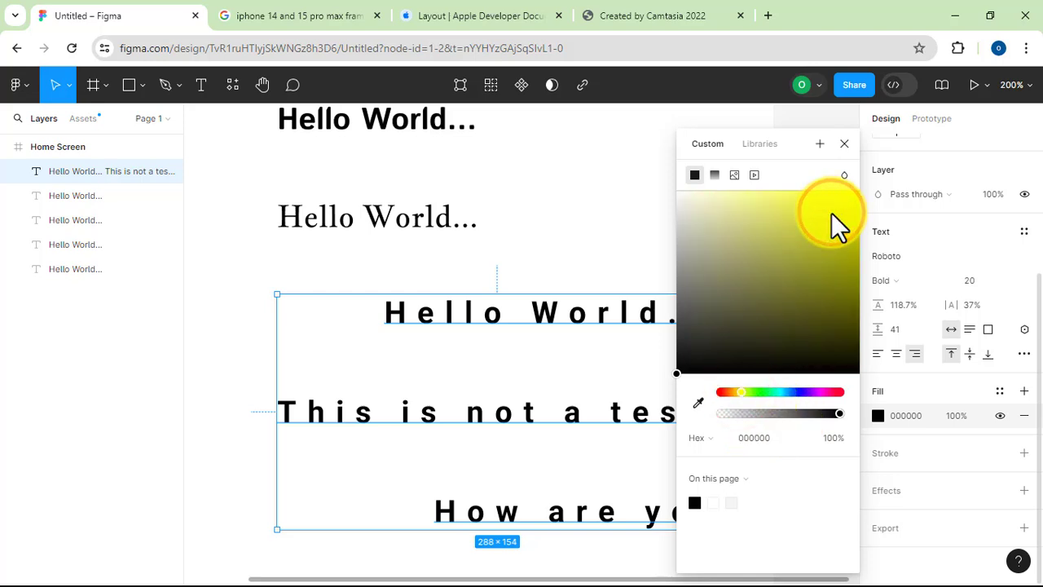
click(846, 302)
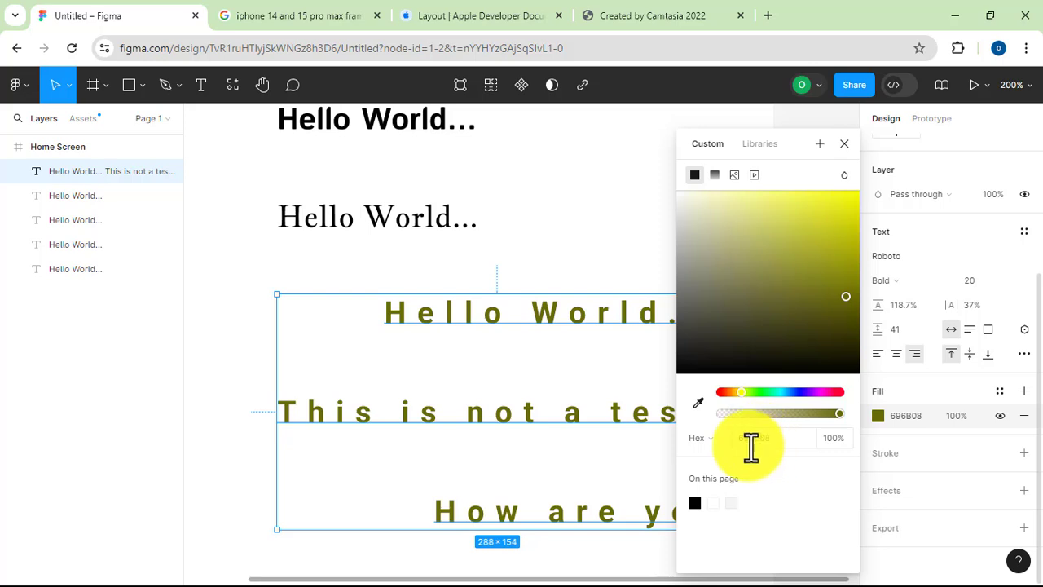
click(605, 249)
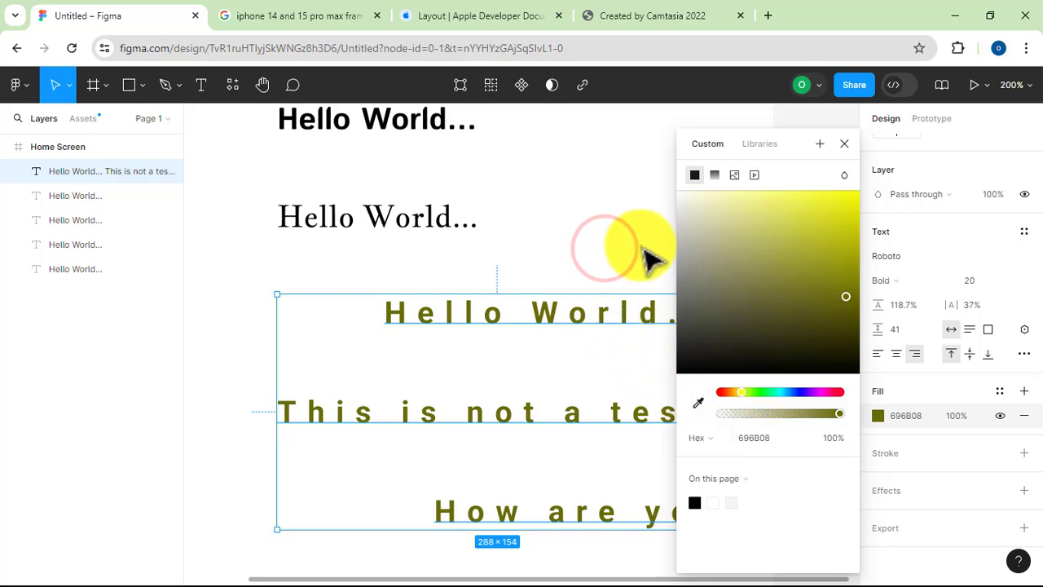
Add a black outside stroke of width 1 to the olive three-line text
click(620, 326)
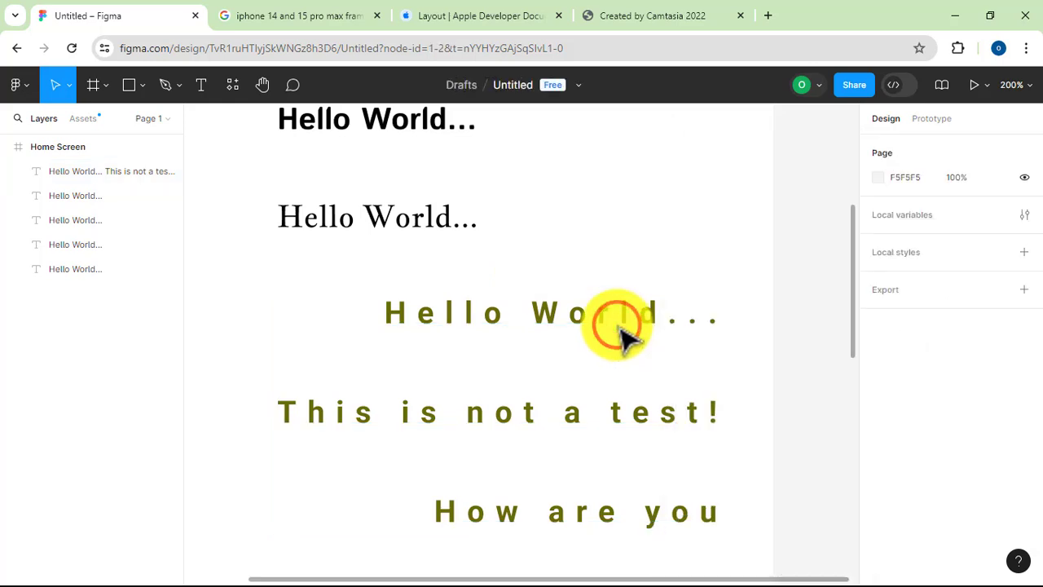
click(619, 326)
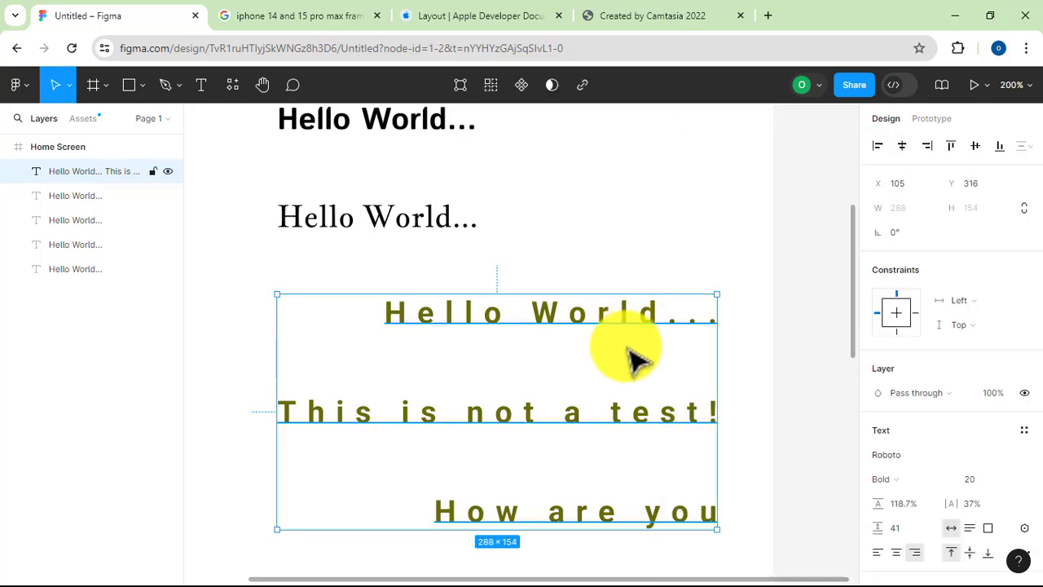
scroll(1014, 546, down, 4)
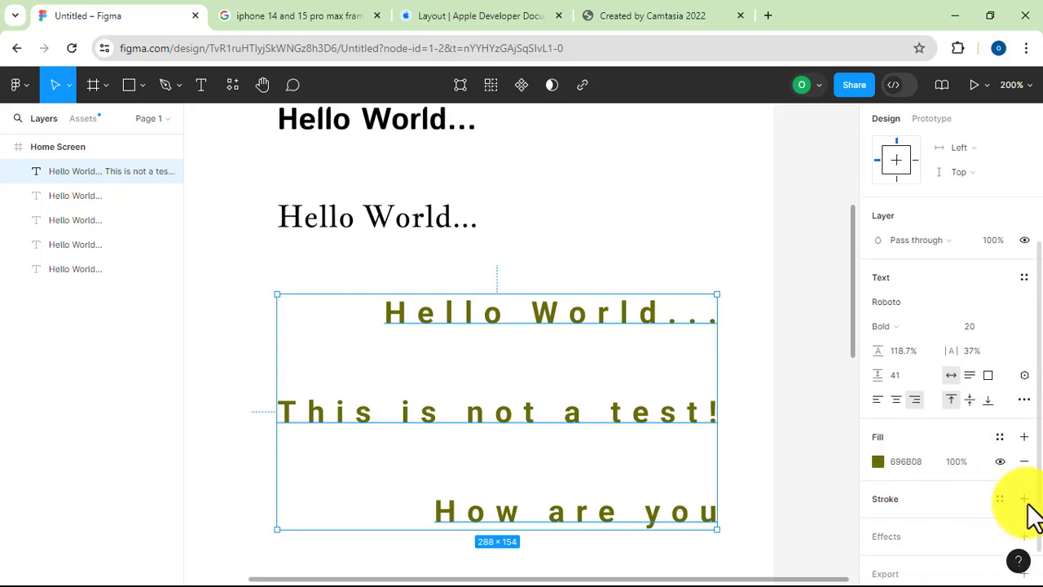
click(1025, 499)
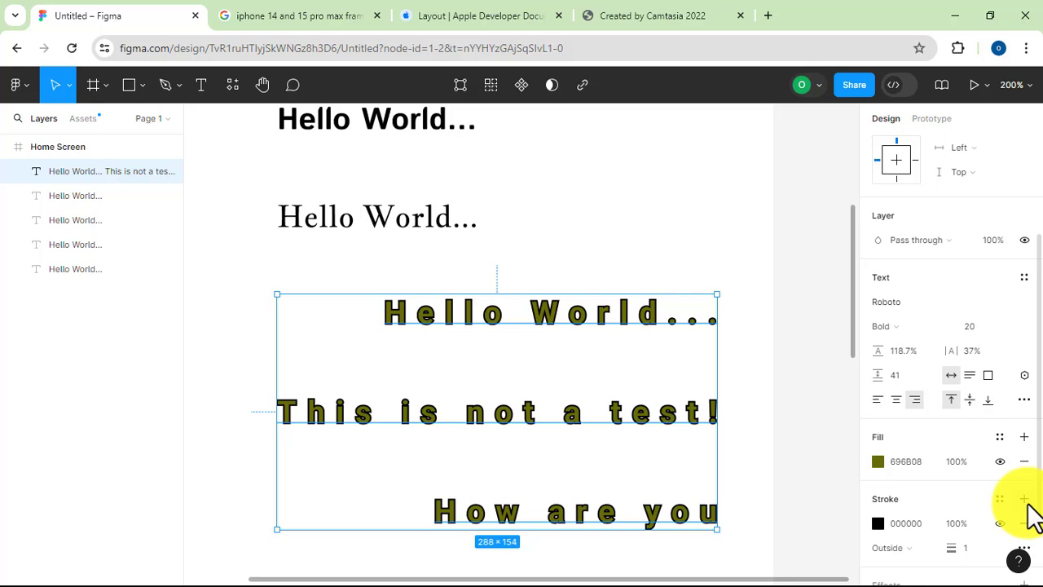
Add a drop shadow effect to the olive three-line text
scroll(927, 508, down, 2)
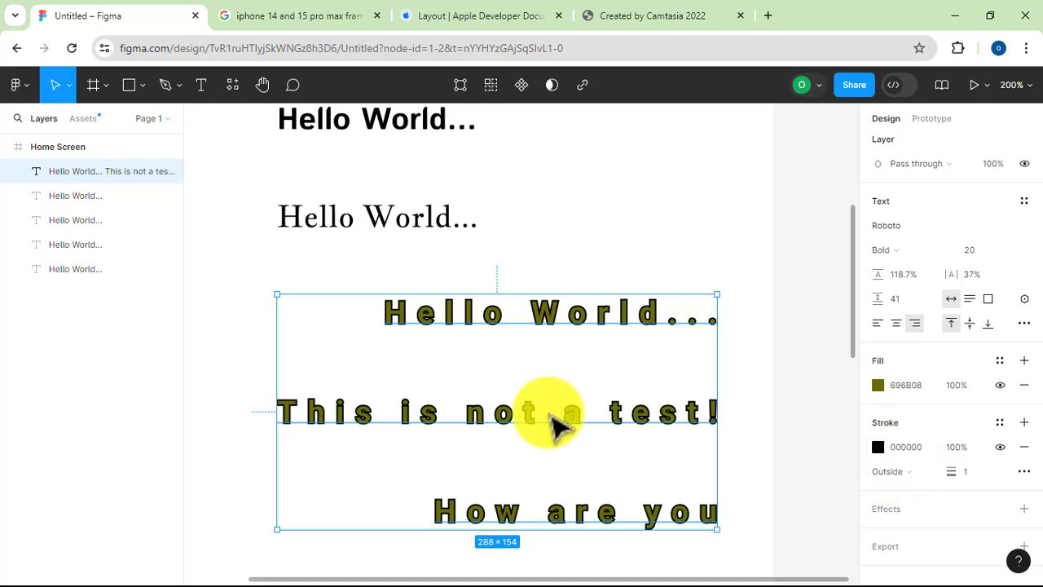
click(1024, 510)
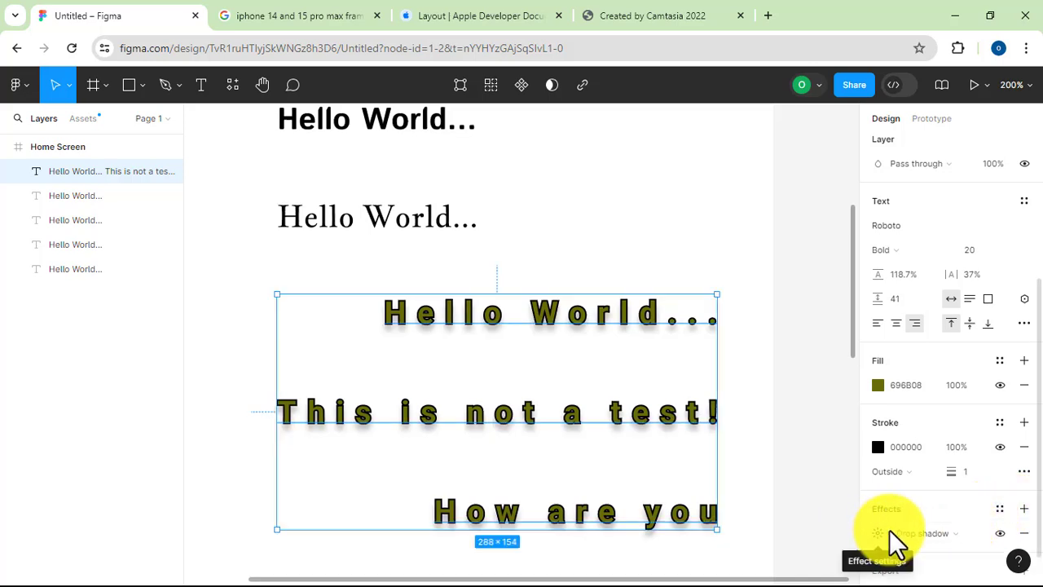
scroll(889, 529, down, 1)
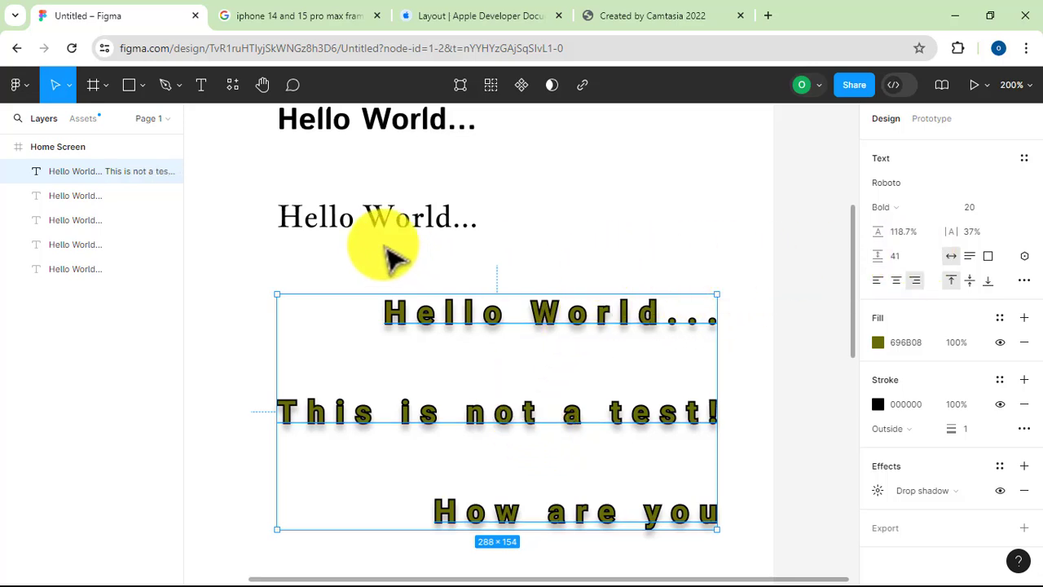
Enlarge the Jacques Francois "Hello World..." text box to about 283 × 57 and set its font size to 40
click(420, 217)
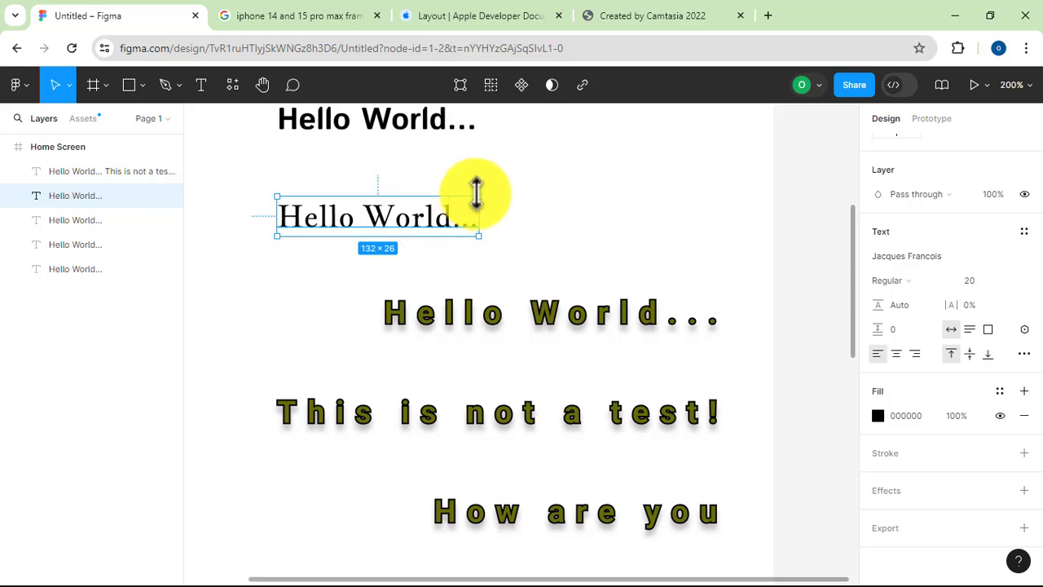
drag(479, 194, 711, 146)
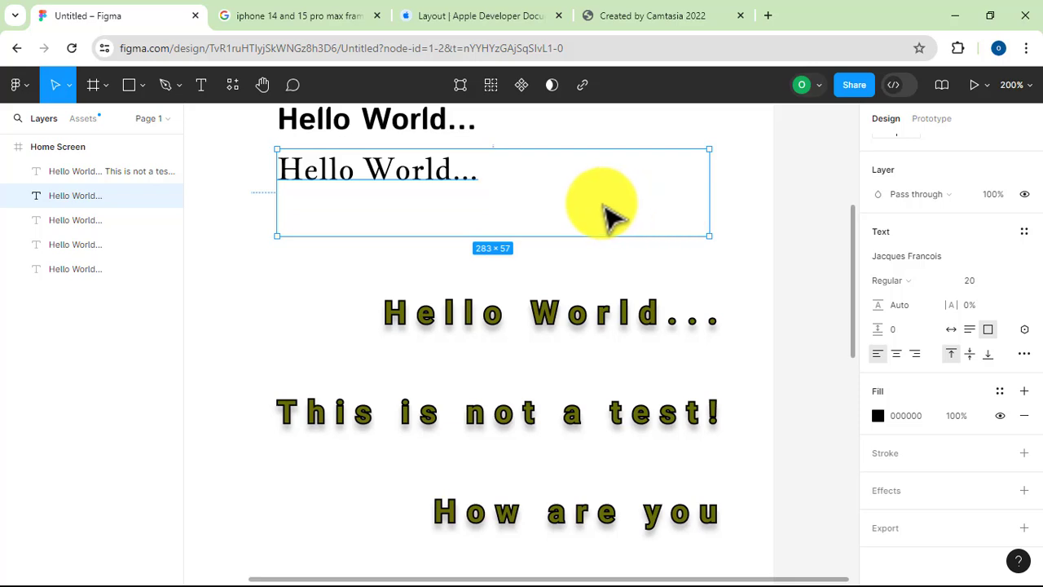
click(1009, 282)
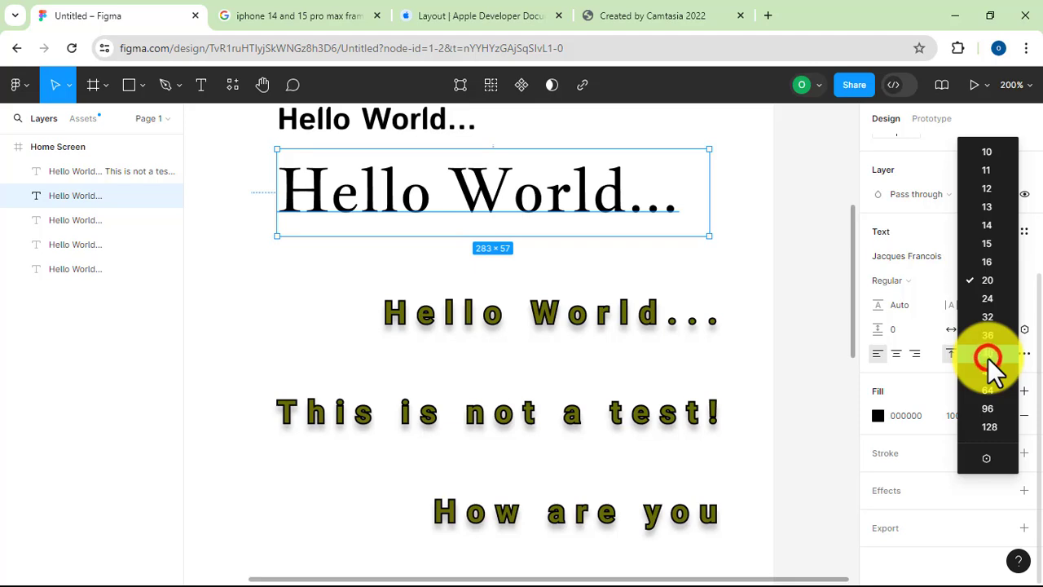
click(988, 356)
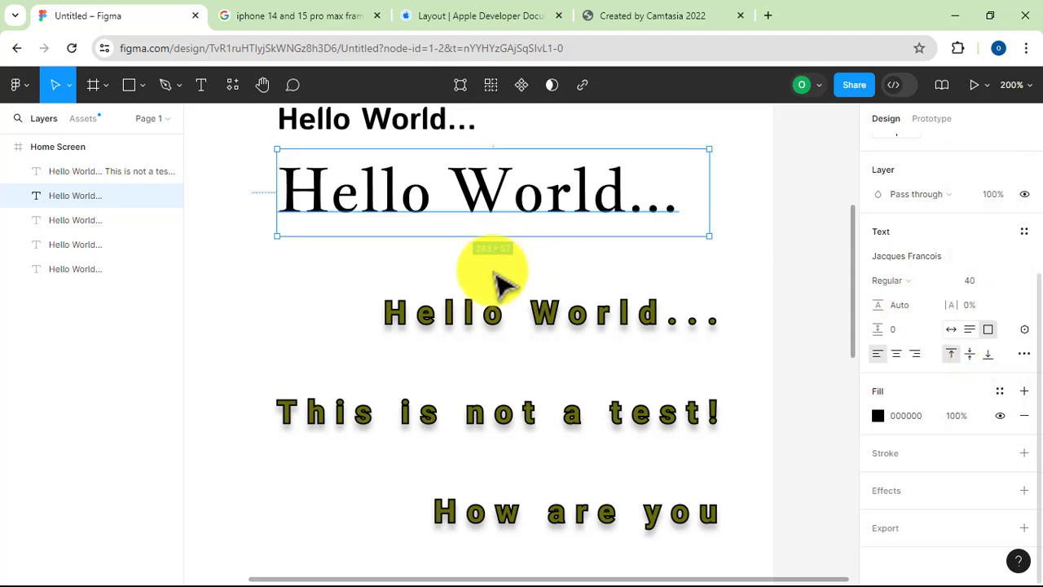